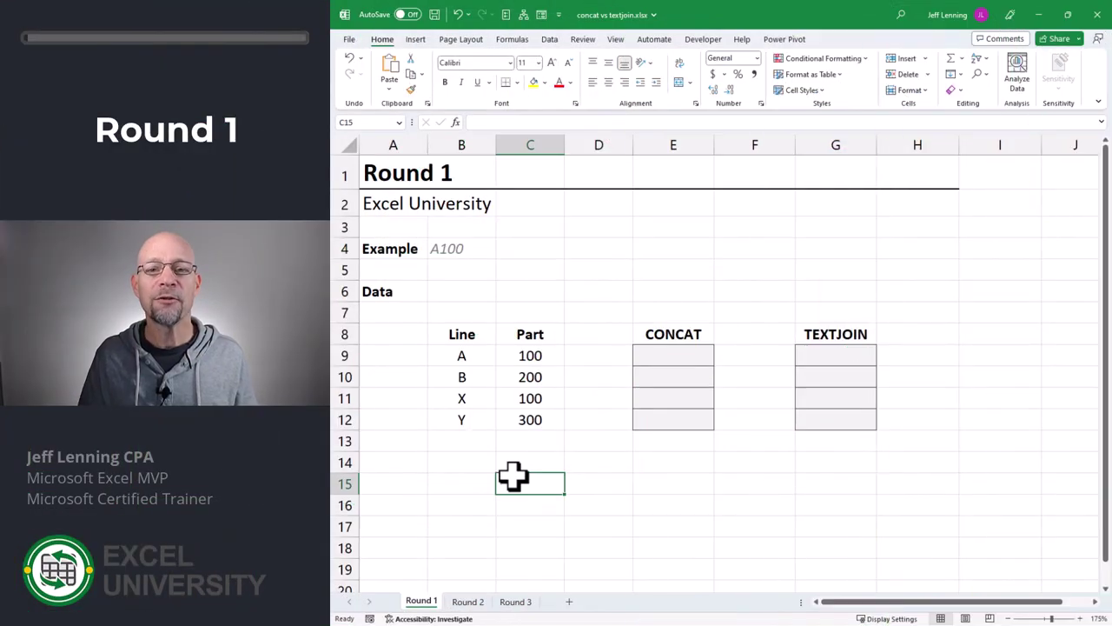
# Step: Enter =CONCAT(B9:C9) in E9 to join the Line and Part codes
pyautogui.moveTo(471, 352); pyautogui.dragTo(478, 419)
pyautogui.moveTo(529, 353); pyautogui.dragTo(528, 417)
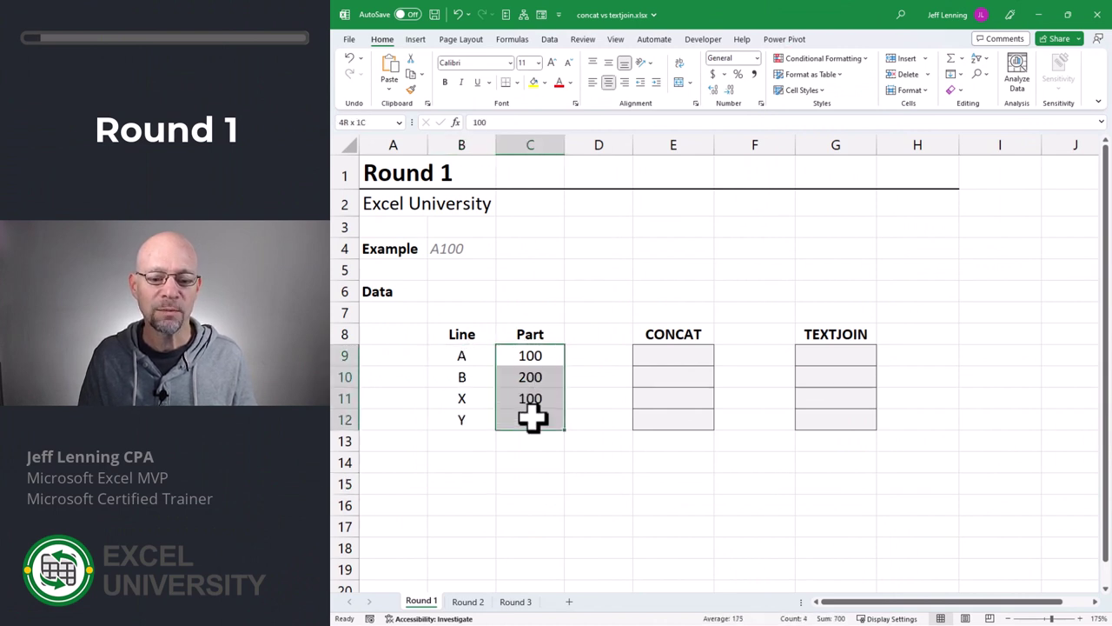
pyautogui.click(473, 250)
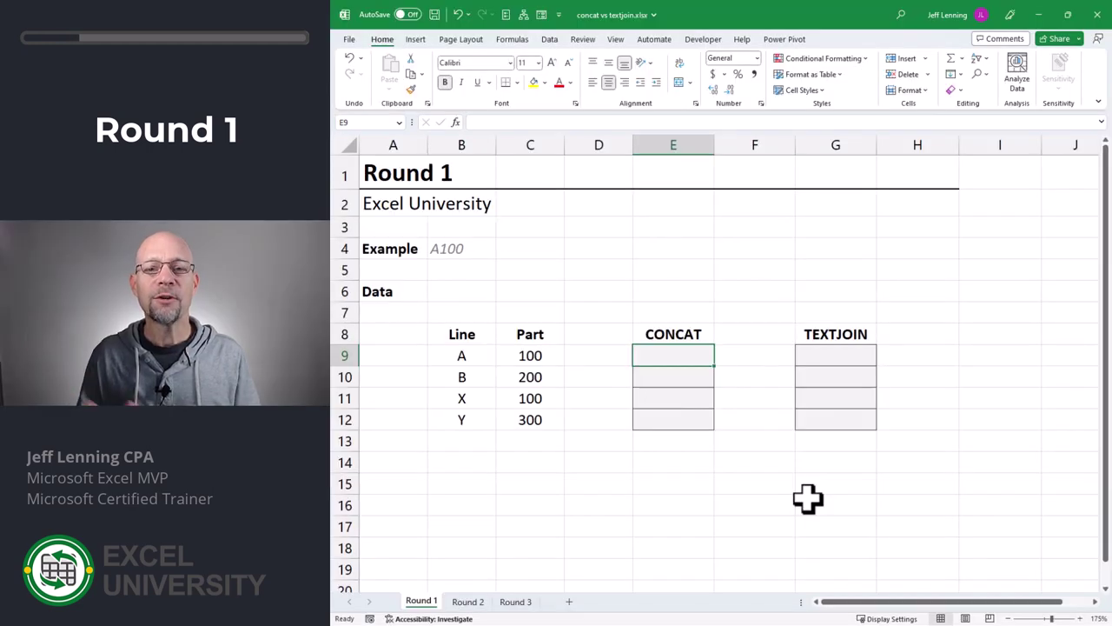
pyautogui.write('=CONCAT(')
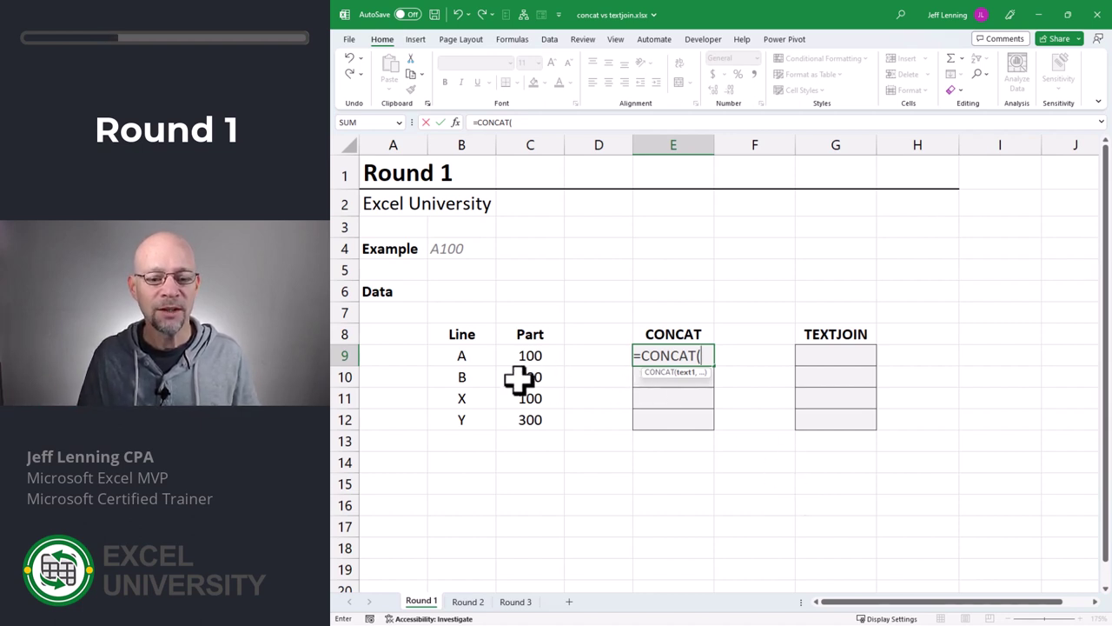
pyautogui.moveTo(484, 357); pyautogui.dragTo(502, 354)
pyautogui.write(')')
pyautogui.press('Return')
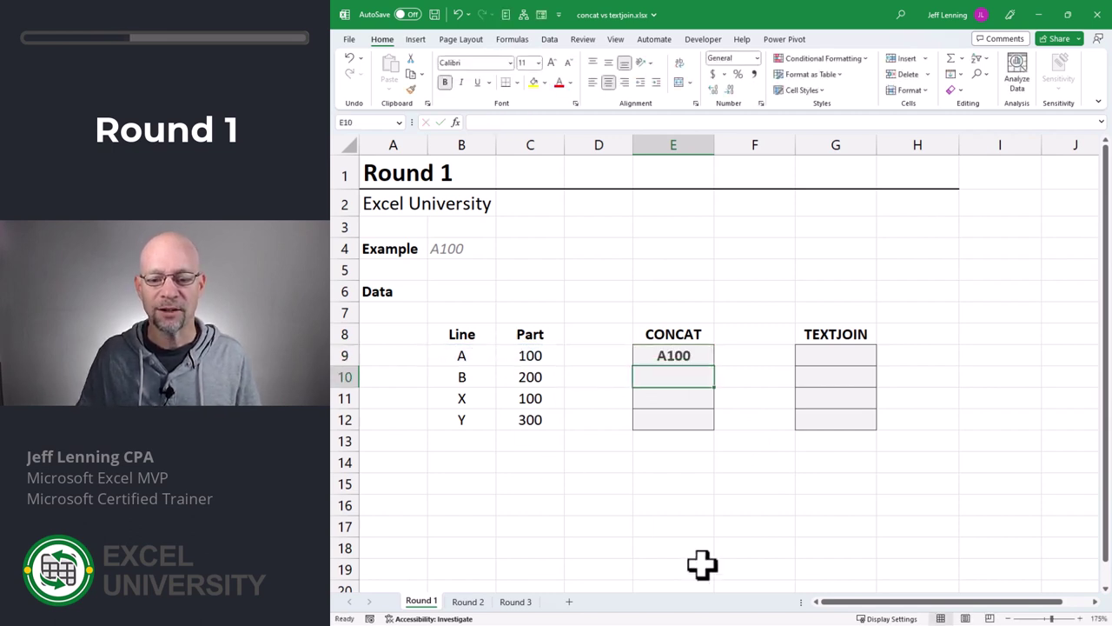
# Step: Fill the CONCAT formula down to E12, giving A100, B200, X100 and Y300
pyautogui.click(707, 355)
pyautogui.moveTo(714, 365); pyautogui.dragTo(711, 435)
pyautogui.click(715, 479)
pyautogui.click(835, 355)
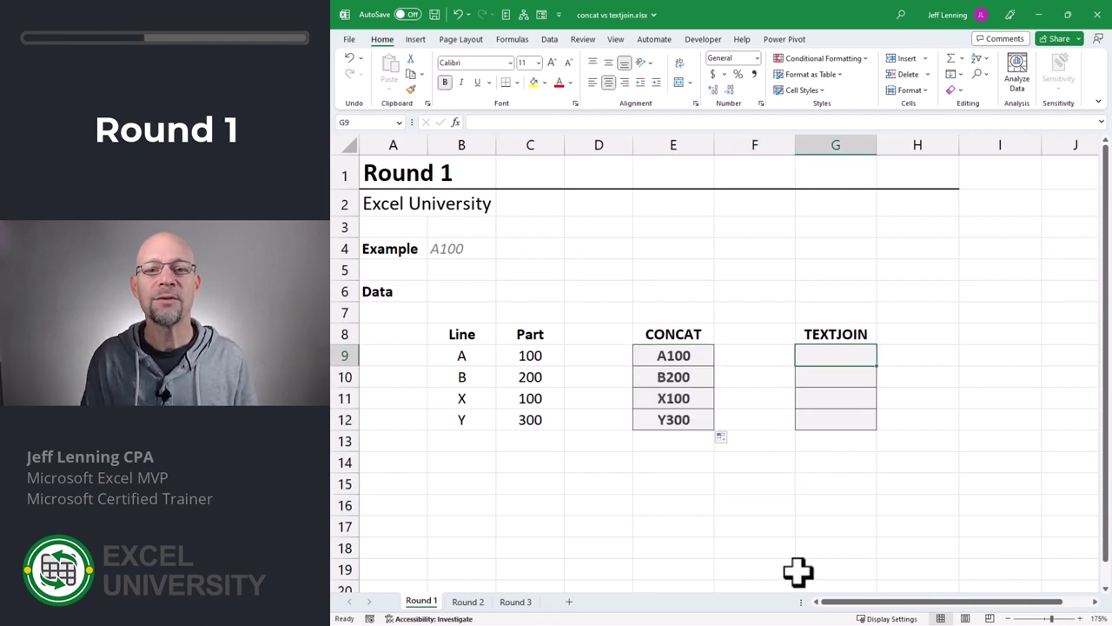
# Step: Enter =TEXTJOIN(,,B9:C9) in G9 and fill it down to G12, giving A100 through Y300
pyautogui.write('=textj')
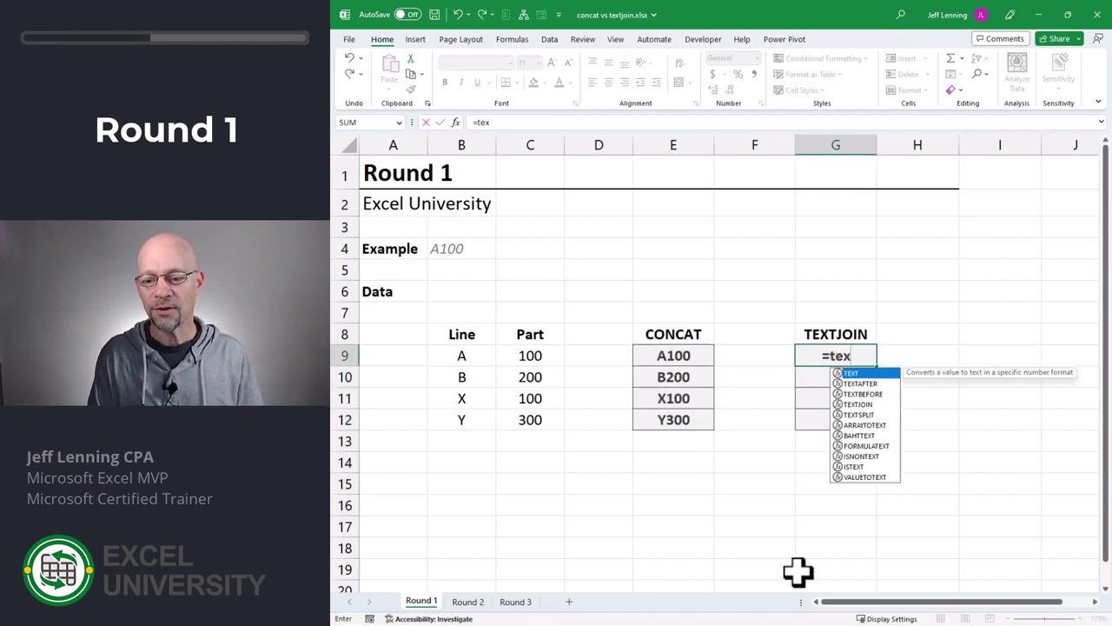
pyautogui.press('Tab')
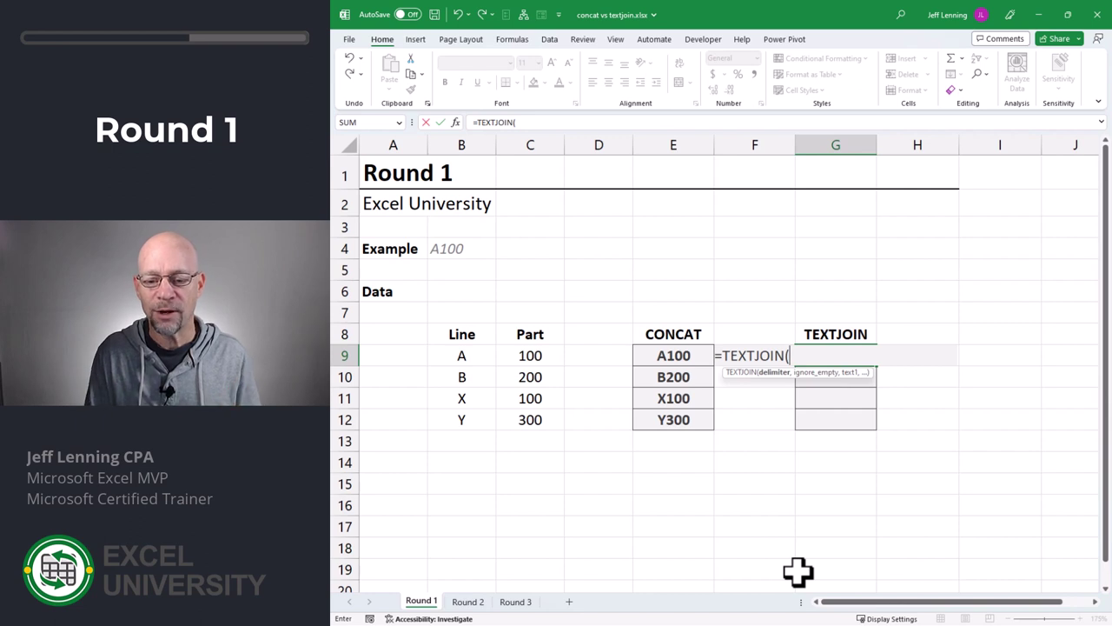
pyautogui.write(',')
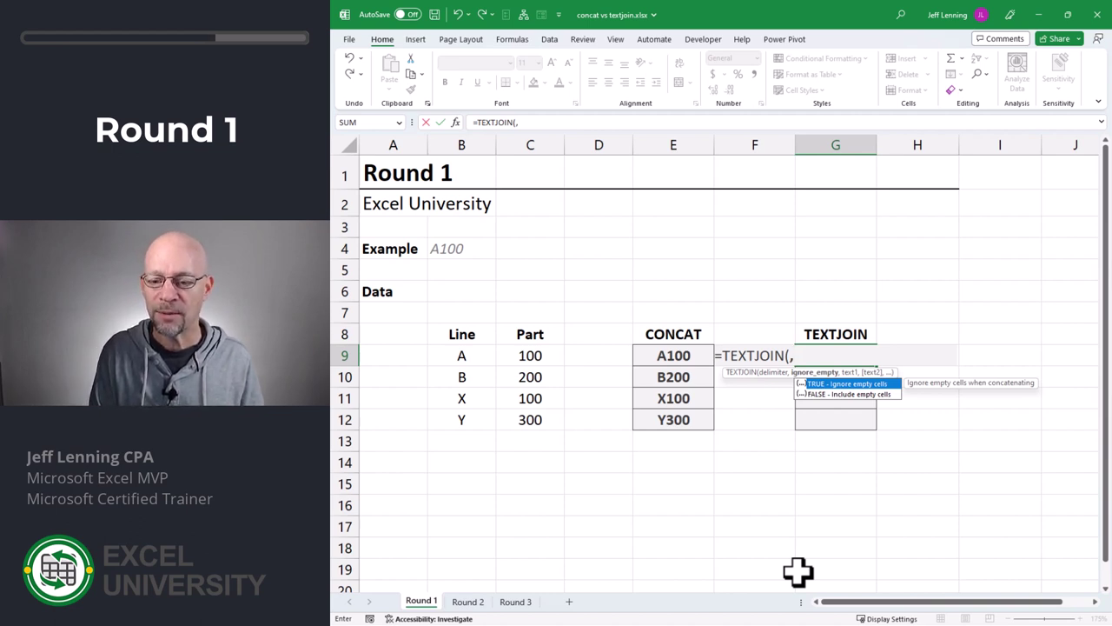
pyautogui.write(',')
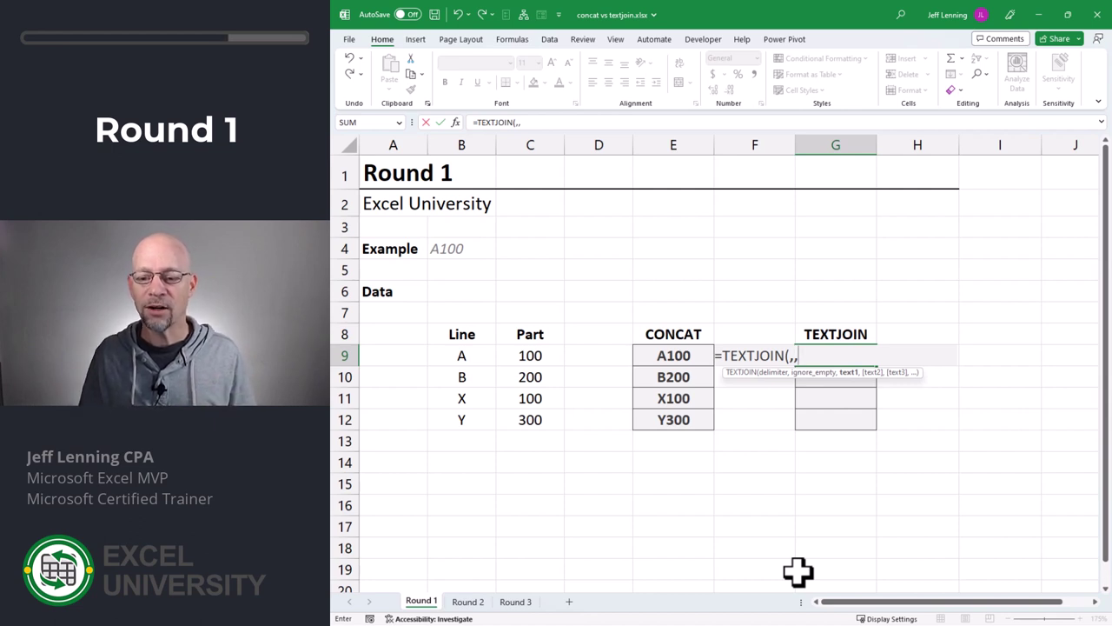
pyautogui.moveTo(454, 352); pyautogui.dragTo(547, 355)
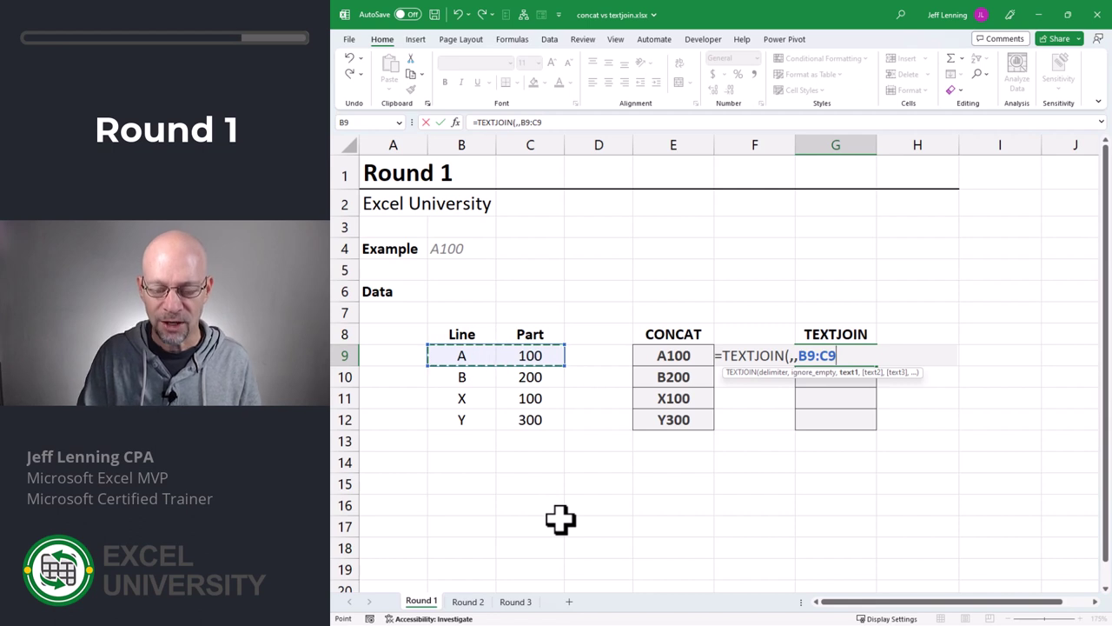
pyautogui.write(')')
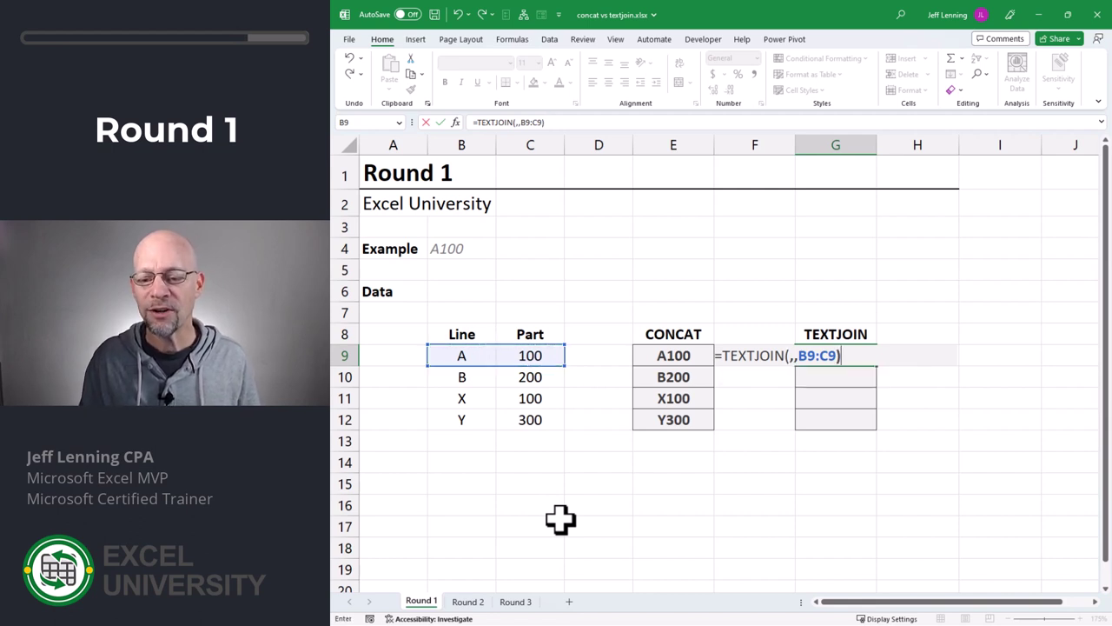
pyautogui.press('Return')
pyautogui.click(857, 353)
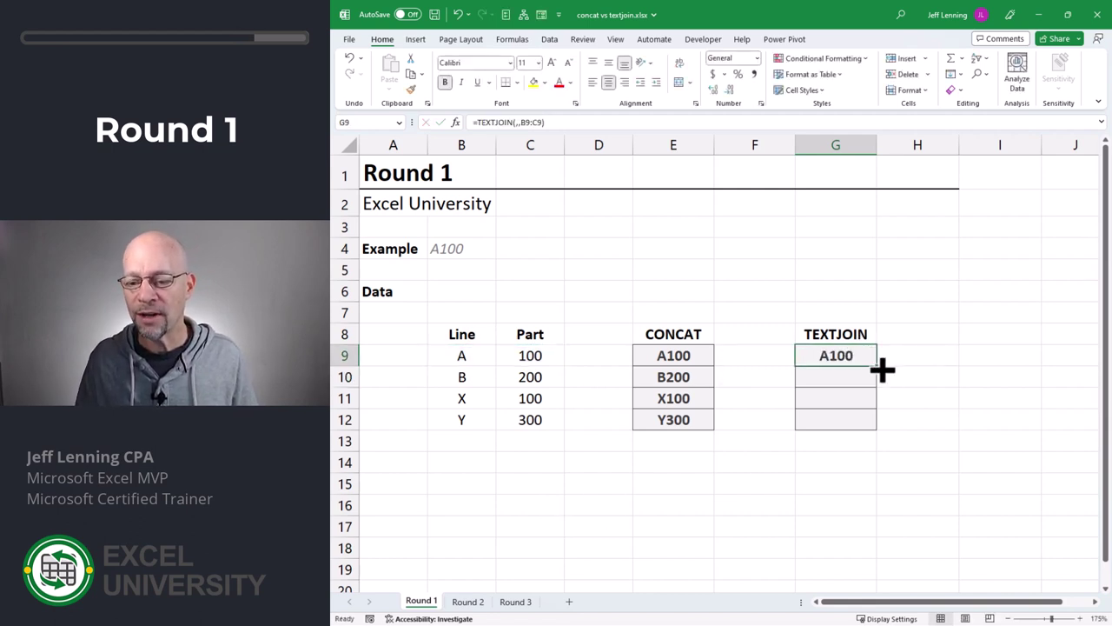
pyautogui.moveTo(879, 368); pyautogui.dragTo(883, 432)
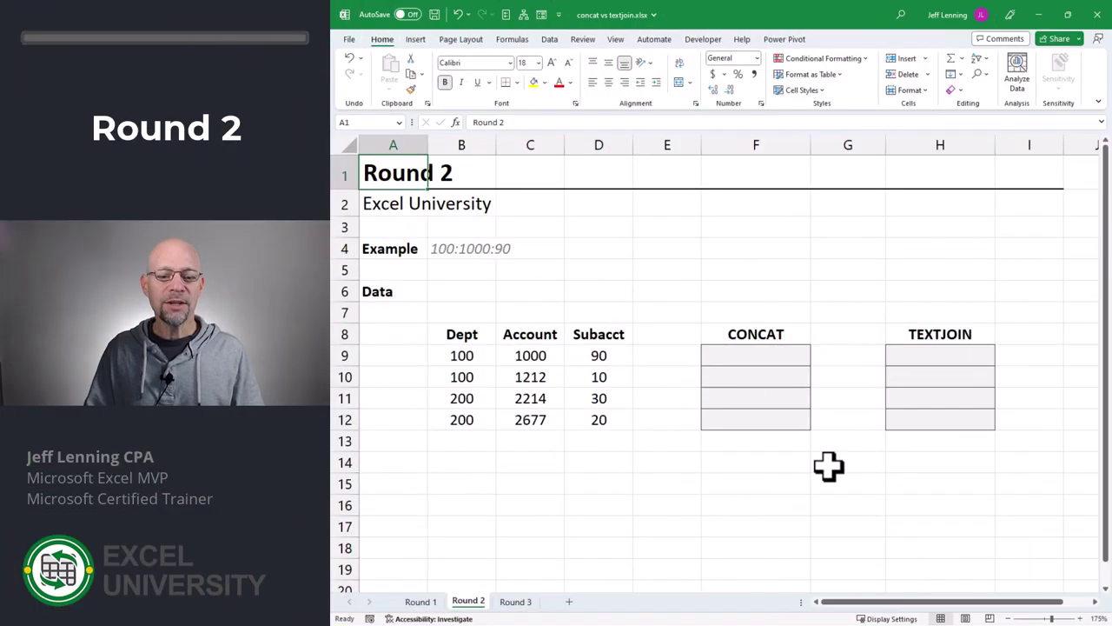
pyautogui.moveTo(464, 356); pyautogui.dragTo(465, 421)
pyautogui.moveTo(530, 355); pyautogui.dragTo(534, 427)
pyautogui.moveTo(585, 353); pyautogui.dragTo(599, 416)
pyautogui.moveTo(442, 249); pyautogui.dragTo(516, 243)
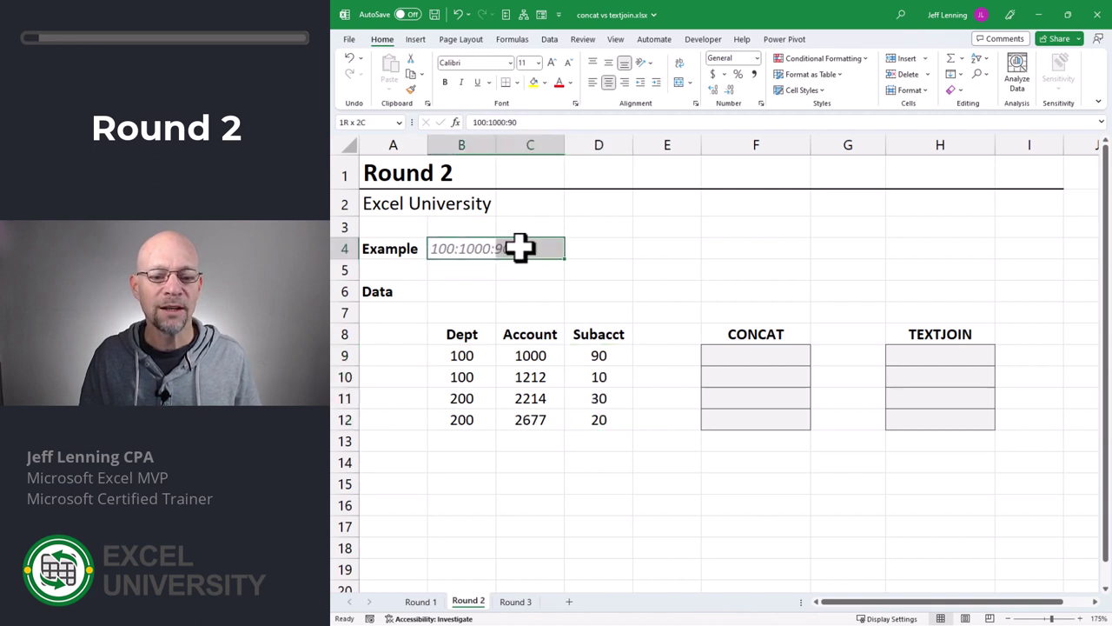
pyautogui.click(476, 268)
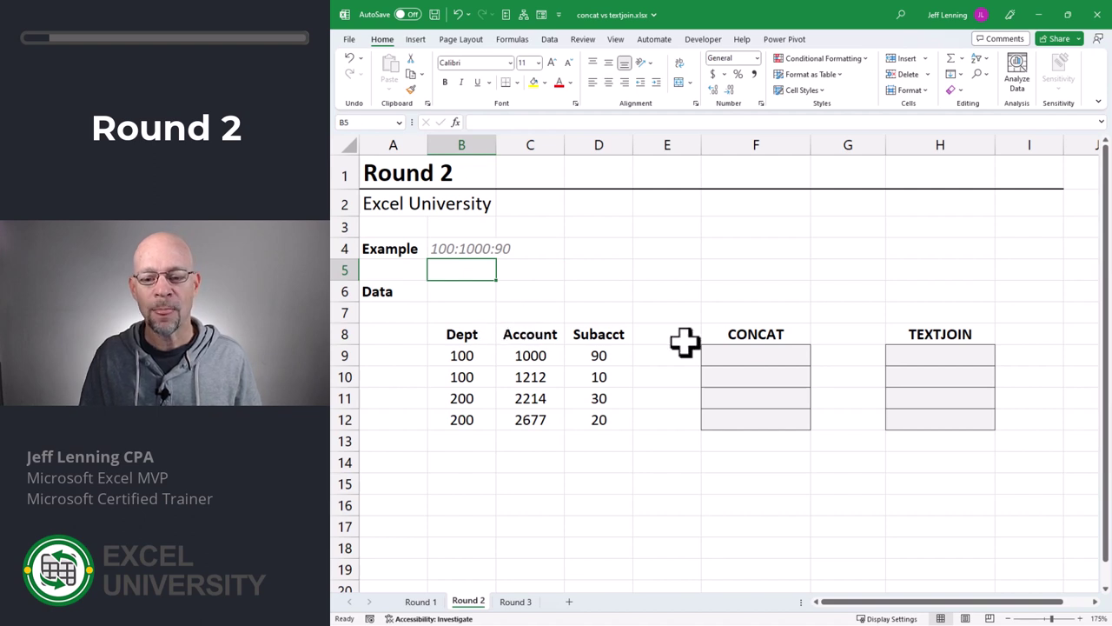
pyautogui.click(730, 356)
pyautogui.write('=conc')
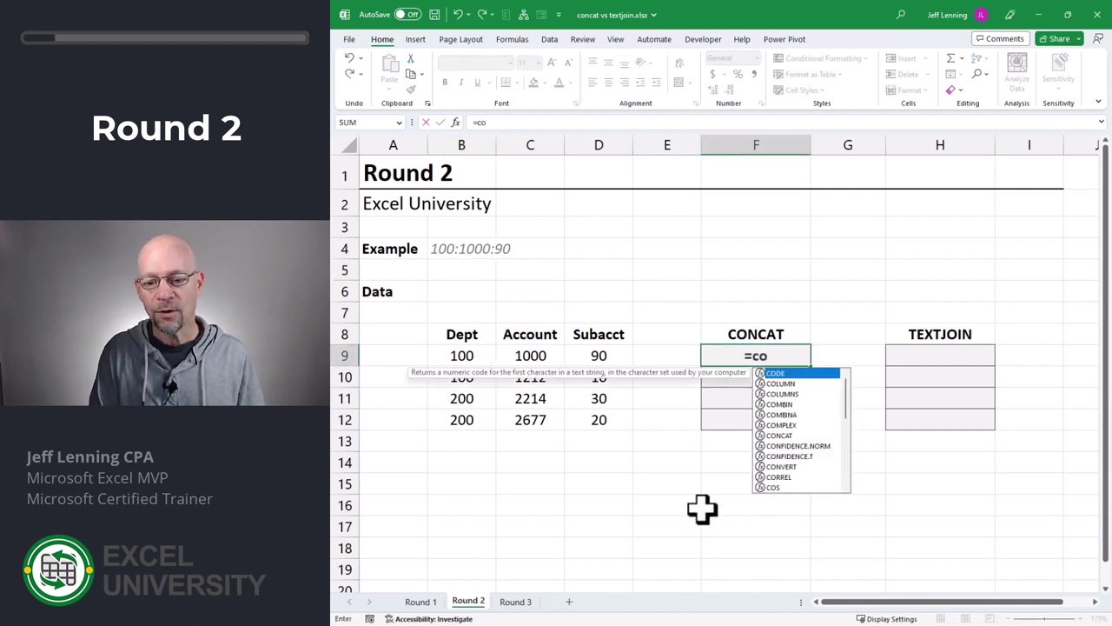
pyautogui.press('Tab')
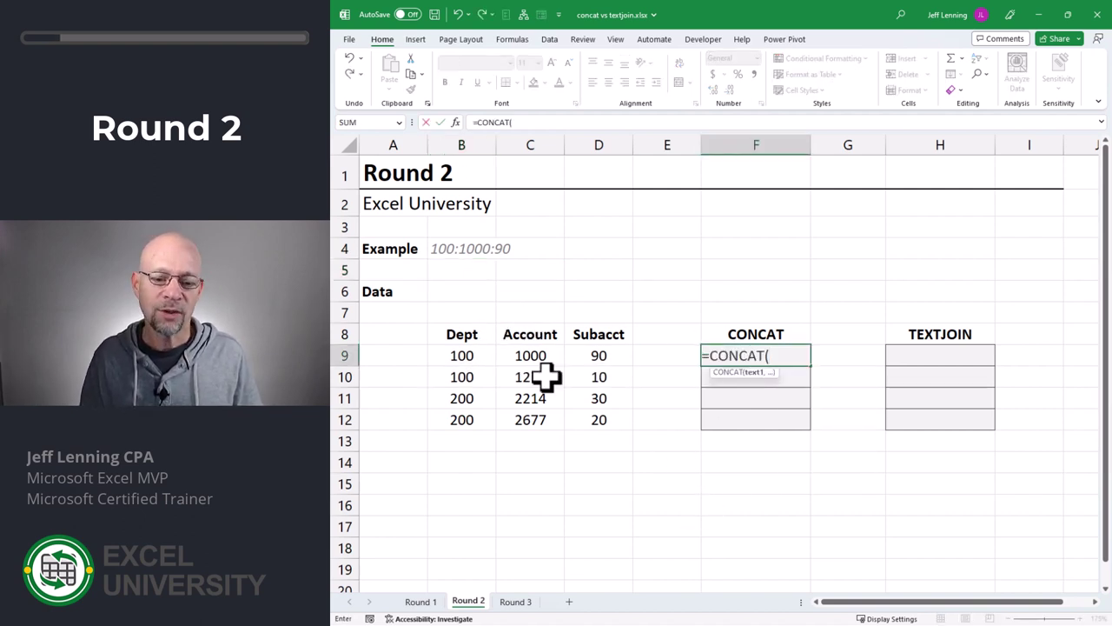
pyautogui.moveTo(459, 355); pyautogui.dragTo(599, 355)
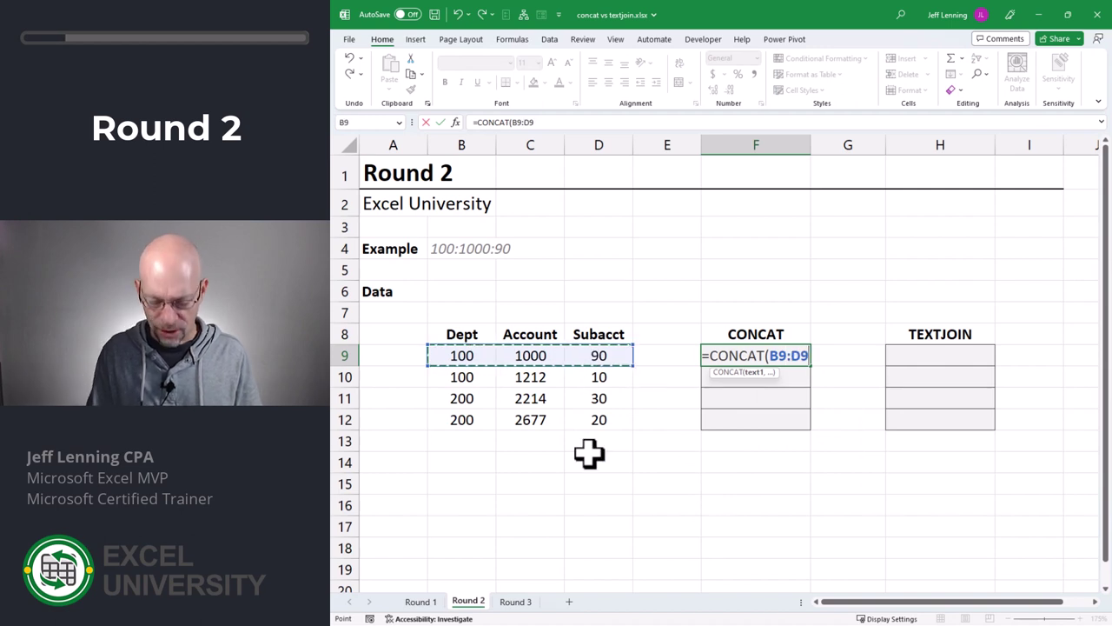
pyautogui.write(')')
pyautogui.press('Return')
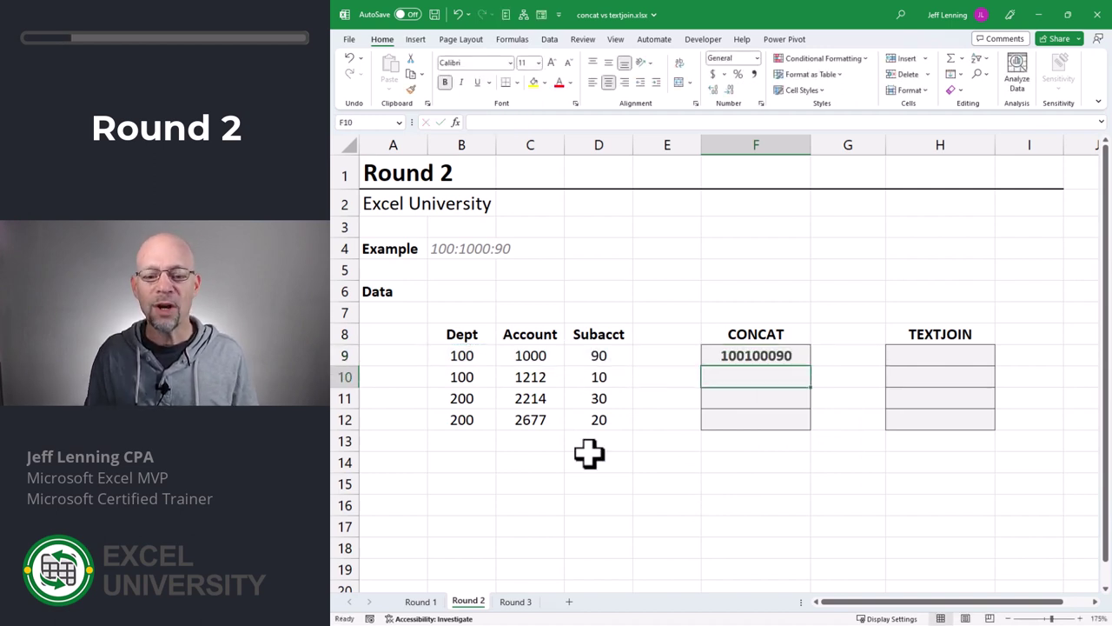
pyautogui.press('Up')
pyautogui.press('F2')
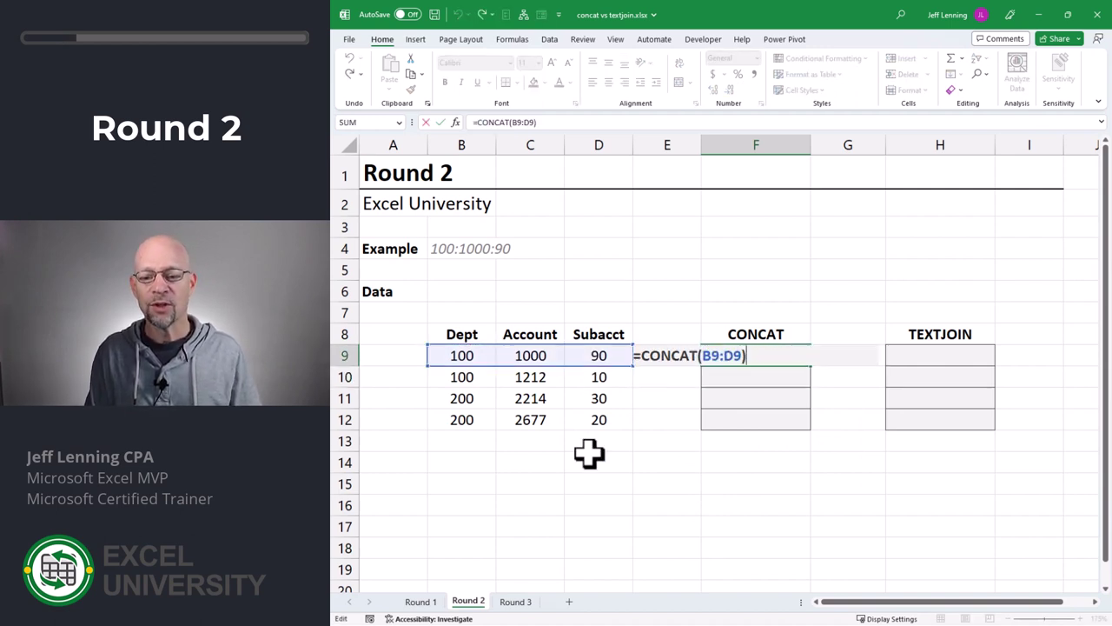
pyautogui.press('Escape')
pyautogui.press('Delete')
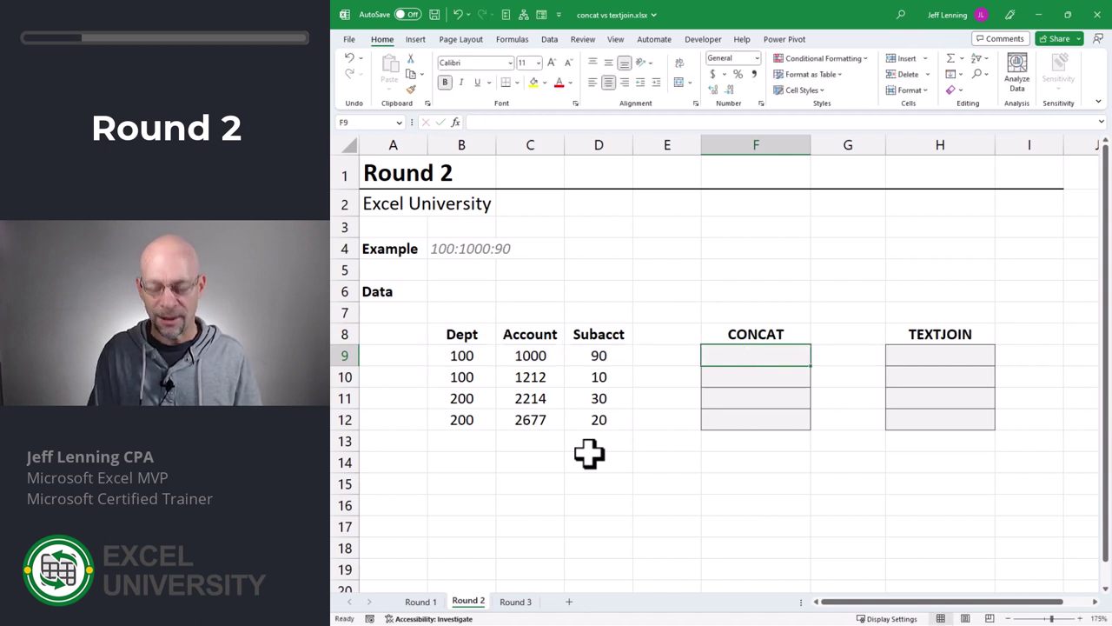
pyautogui.write('=conc')
# Step: Enter =CONCAT(B9,":",C9,":",D9) in F9 to get 100:1000:90, then fill down to F12
pyautogui.press('Tab')
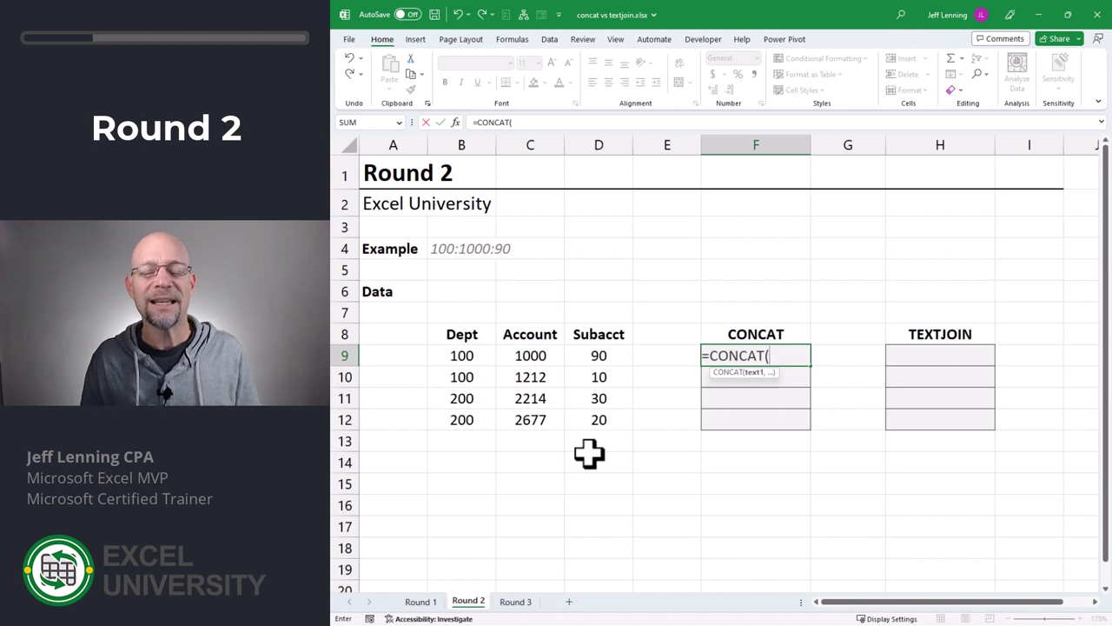
pyautogui.click(472, 355)
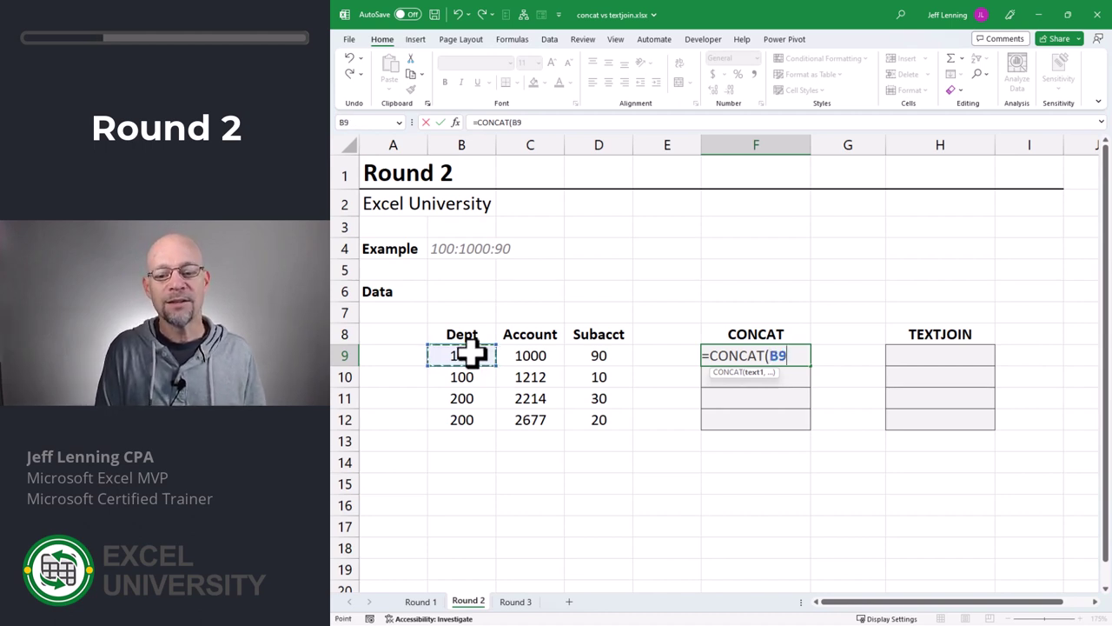
pyautogui.write(',')
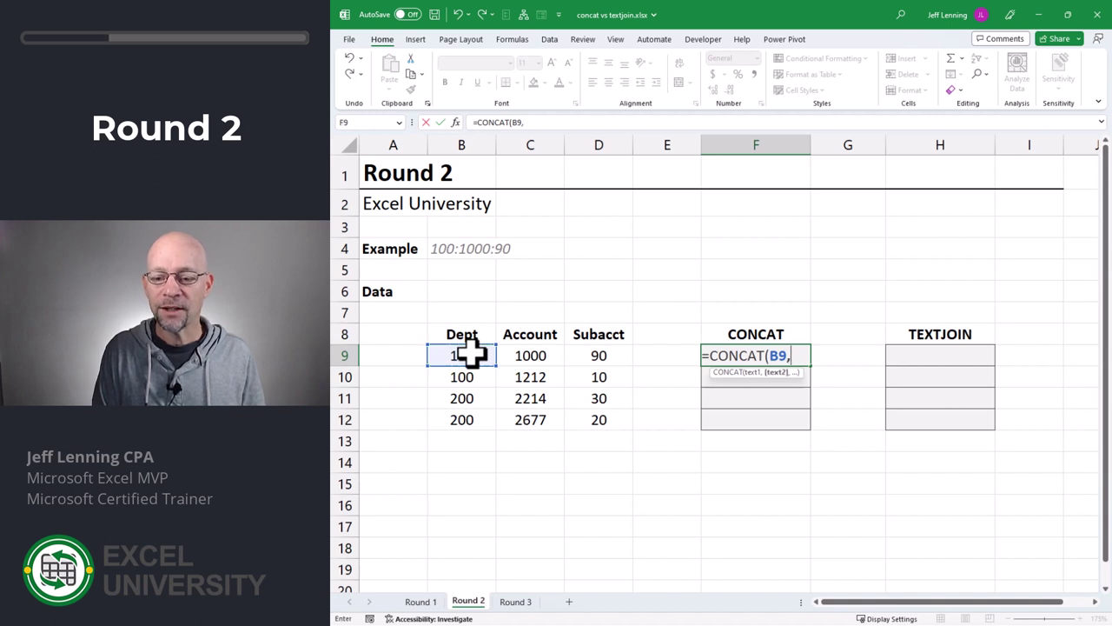
pyautogui.write('":"')
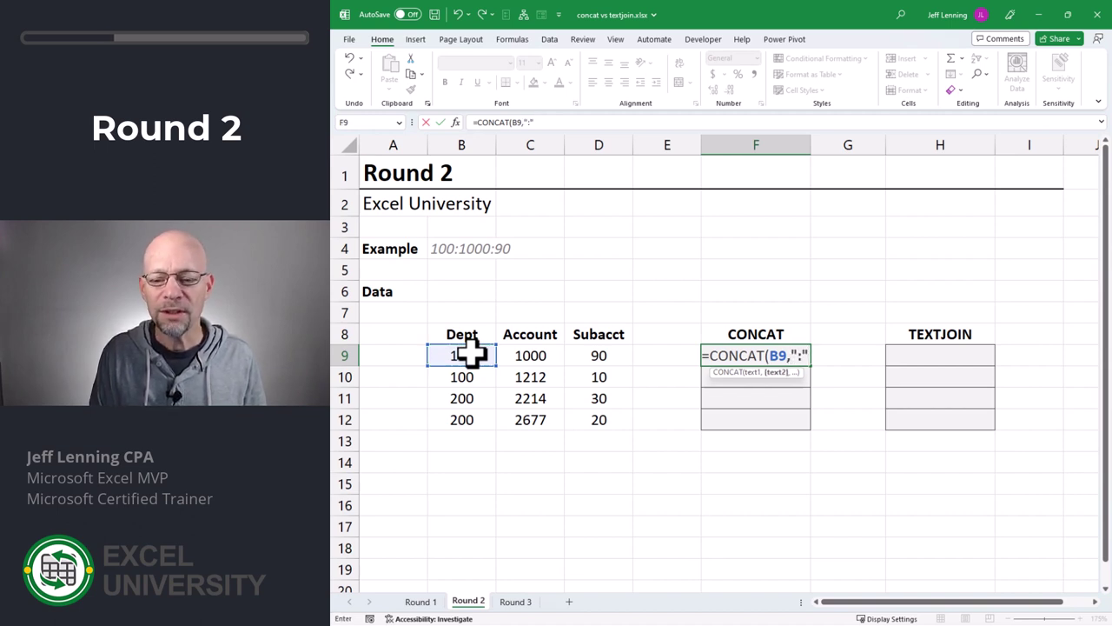
pyautogui.write(',')
pyautogui.click(523, 355)
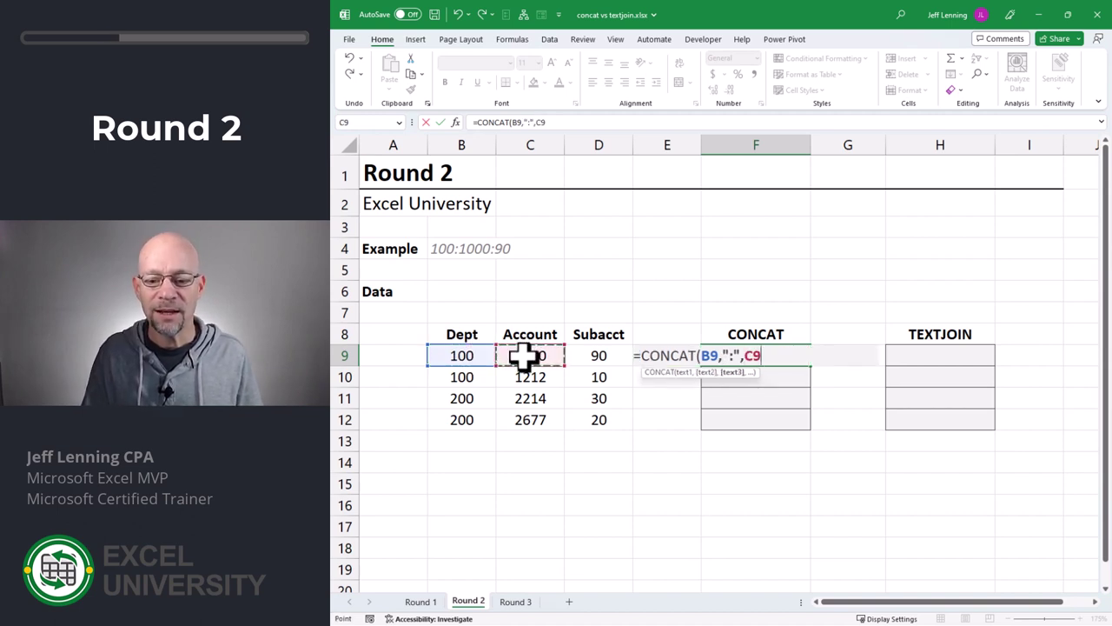
pyautogui.write(',":",')
pyautogui.click(596, 357)
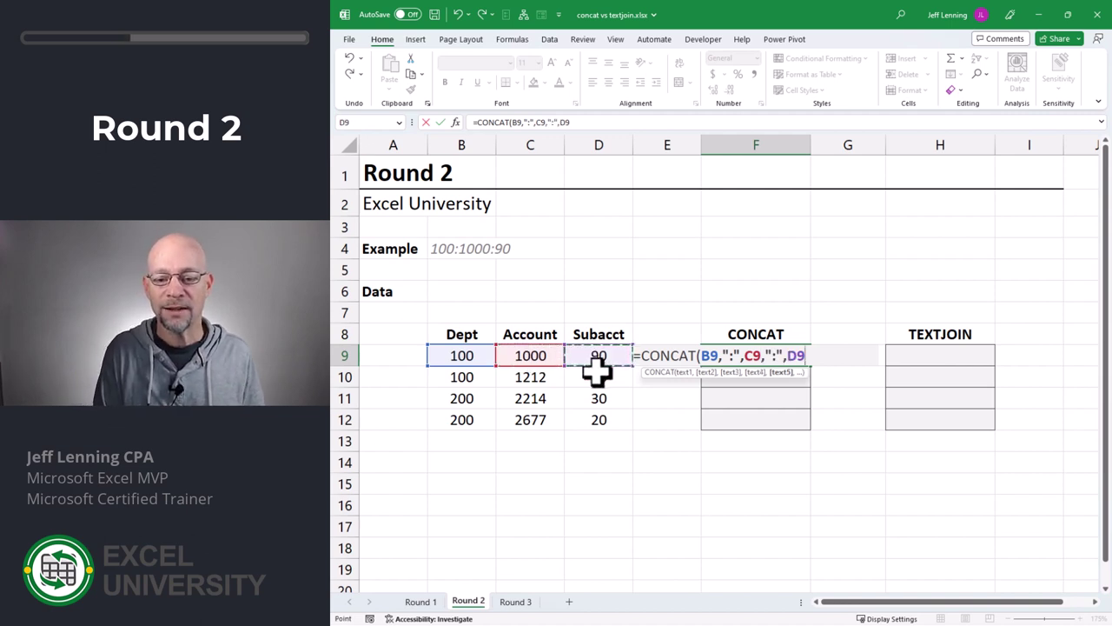
pyautogui.write(')')
pyautogui.hotkey('ctrl', 'Return')
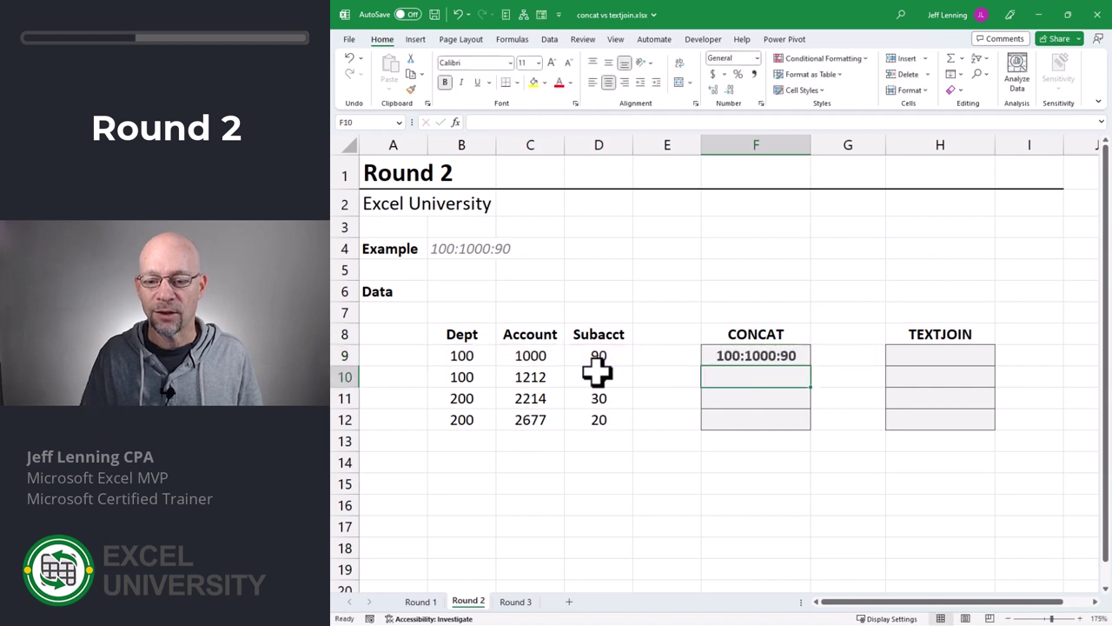
pyautogui.moveTo(811, 368); pyautogui.dragTo(808, 424)
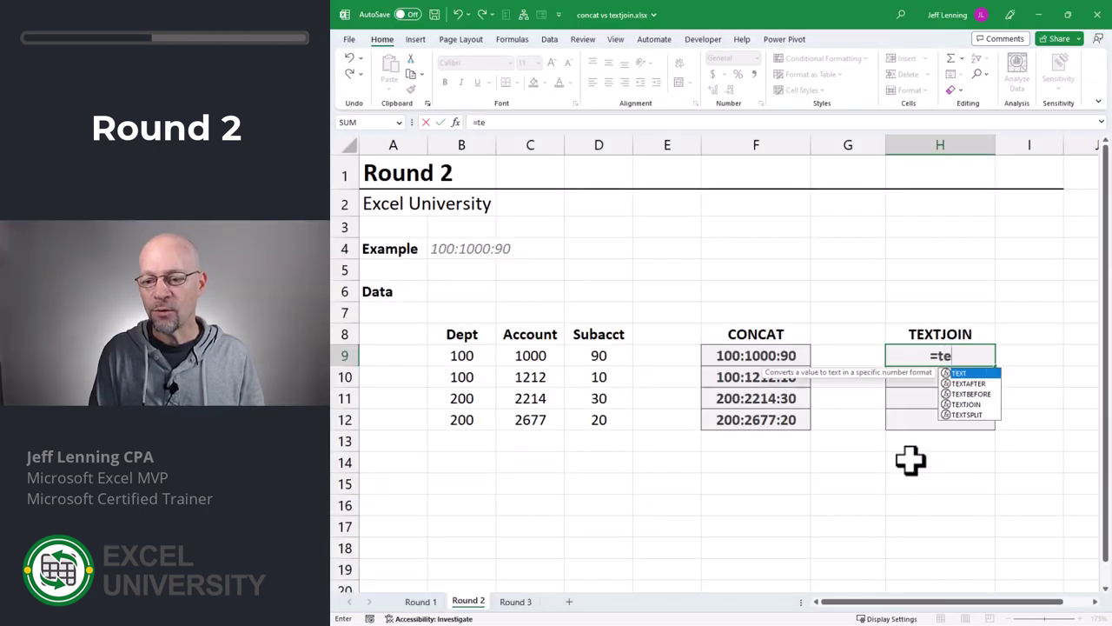
# Step: Enter =TEXTJOIN(":",,B9:D9) in H9 to colon-join Dept, Account and Subacct
pyautogui.write('xtj')
pyautogui.press('Tab')
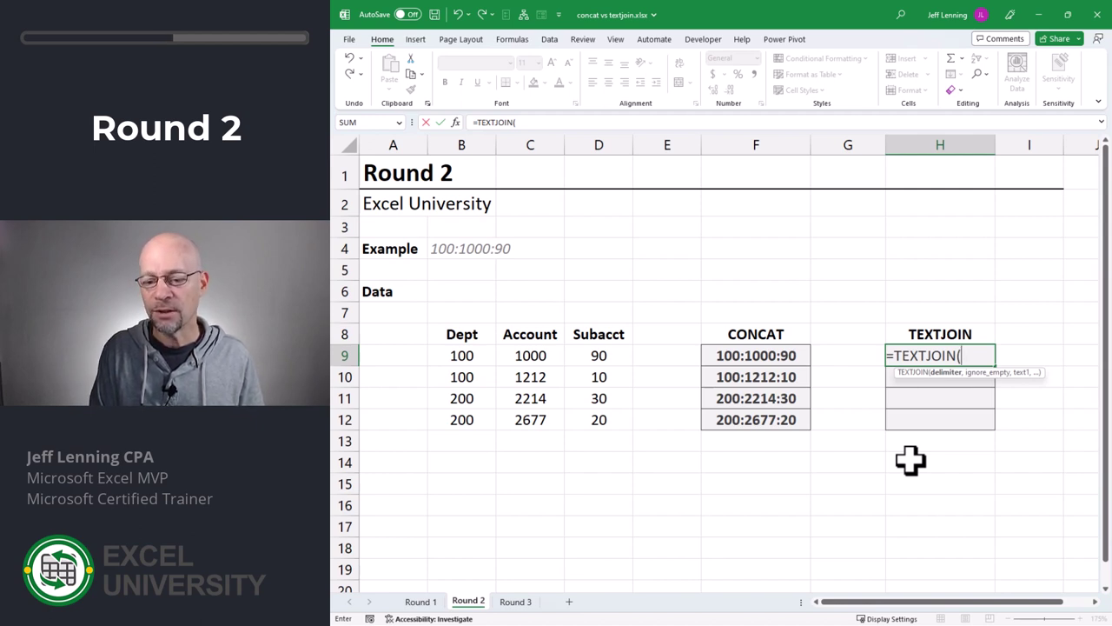
pyautogui.write('":"')
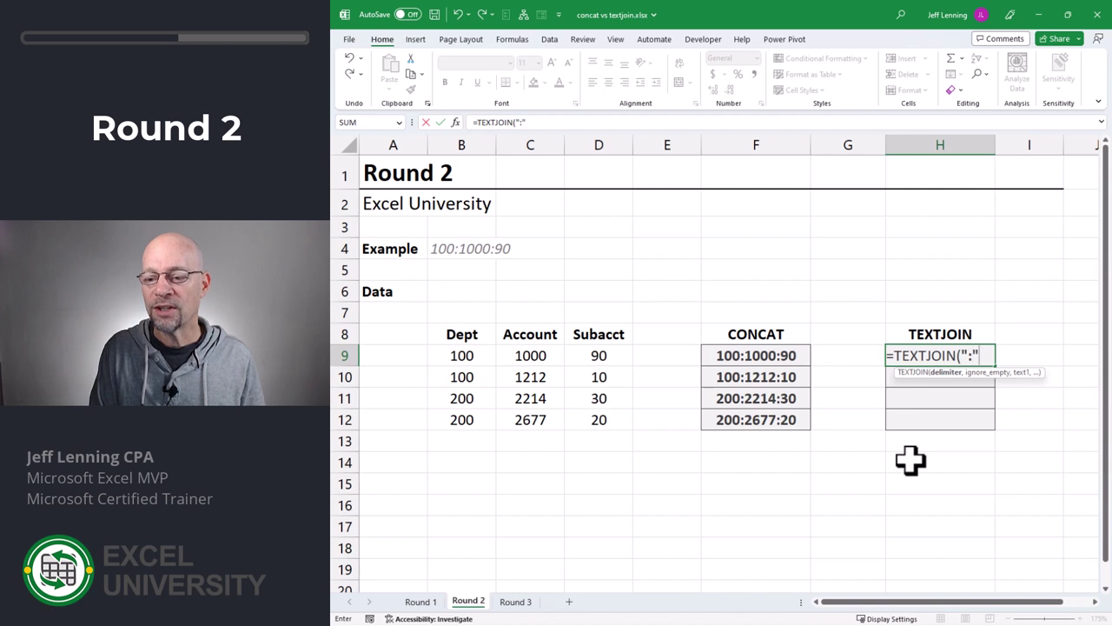
pyautogui.write(',')
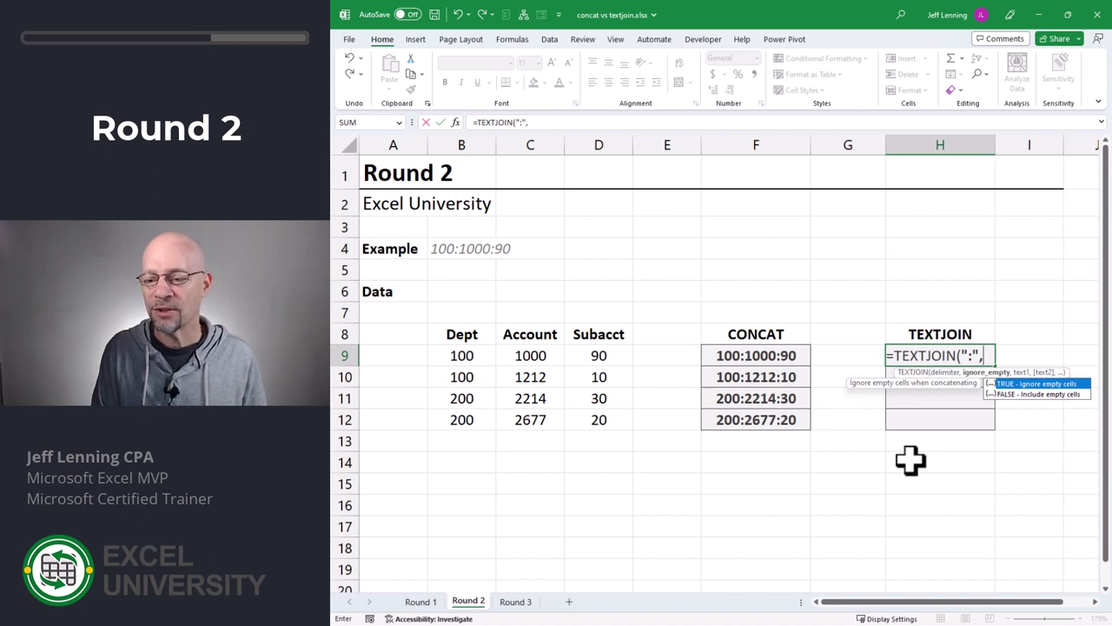
pyautogui.write(',')
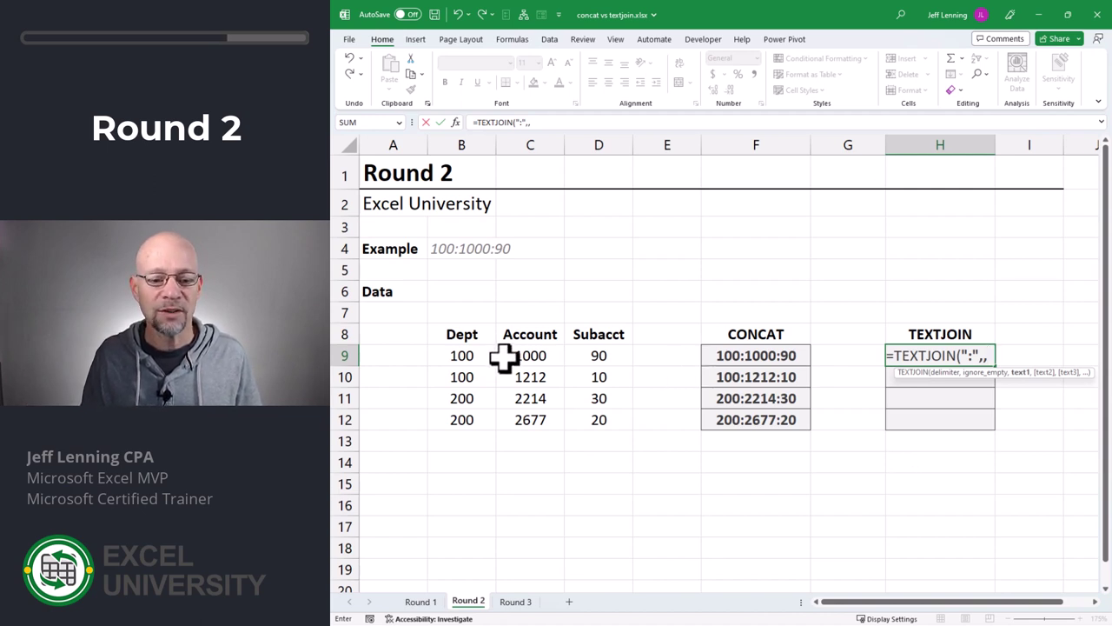
pyautogui.moveTo(466, 351); pyautogui.dragTo(595, 355)
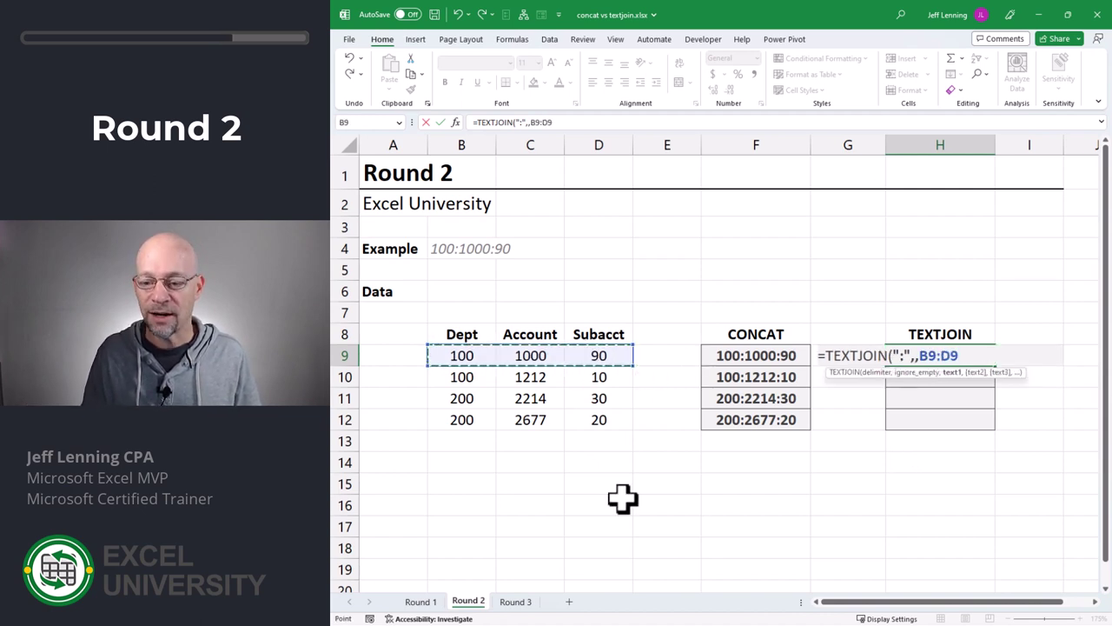
pyautogui.write(')')
pyautogui.press('Return')
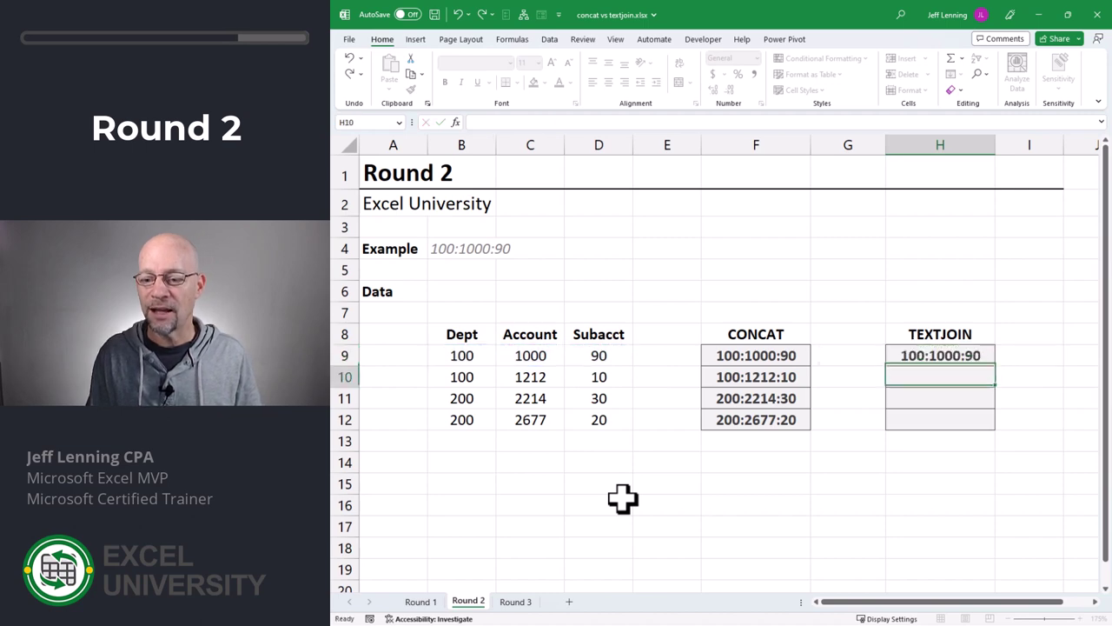
pyautogui.click(972, 352)
# Step: Fill H9's TEXTJOIN formula down to H12 and compare it with F9's CONCAT formula
pyautogui.moveTo(1001, 369); pyautogui.dragTo(1000, 427)
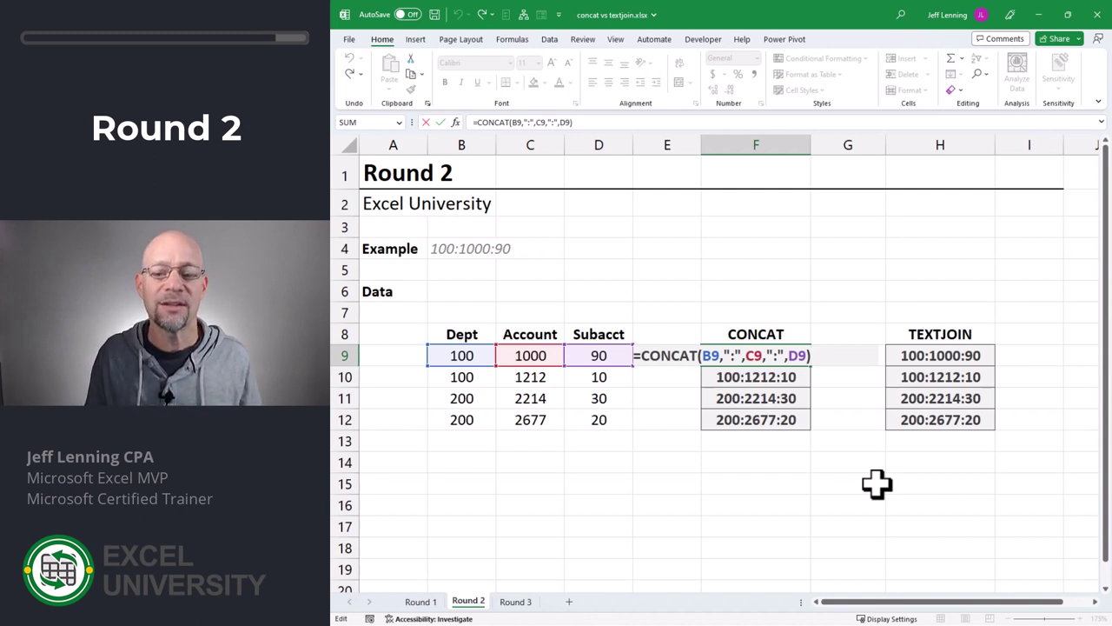
pyautogui.press('Tab')
pyautogui.press('Tab')
pyautogui.press('F2')
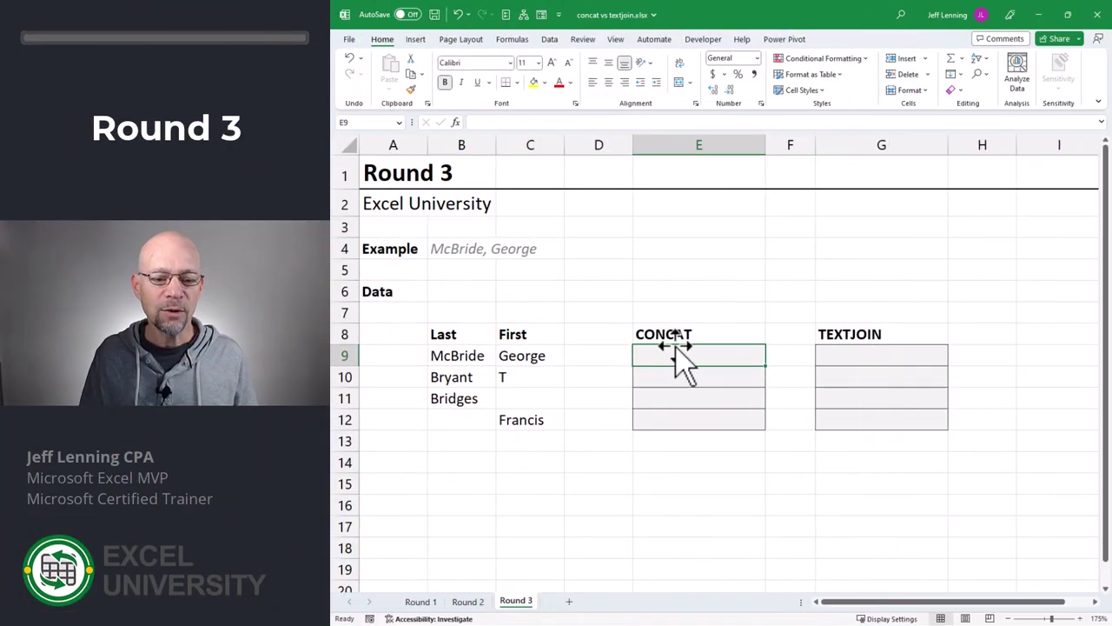
# Step: Review the Last and First name columns and the example, then go to E9
pyautogui.moveTo(465, 360); pyautogui.dragTo(463, 389)
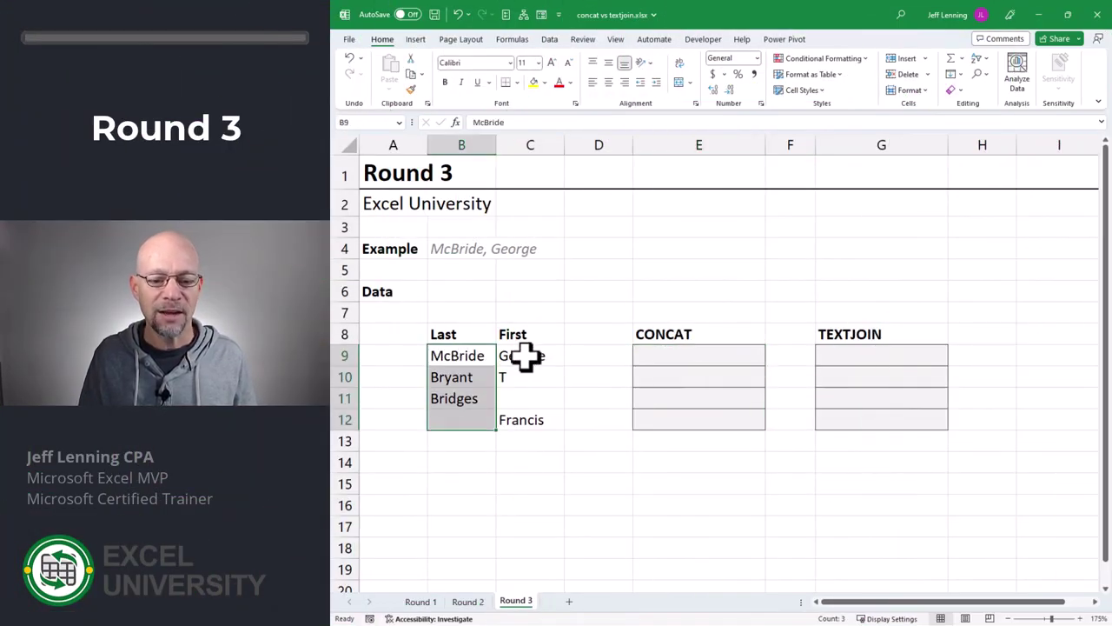
pyautogui.moveTo(526, 355); pyautogui.dragTo(526, 417)
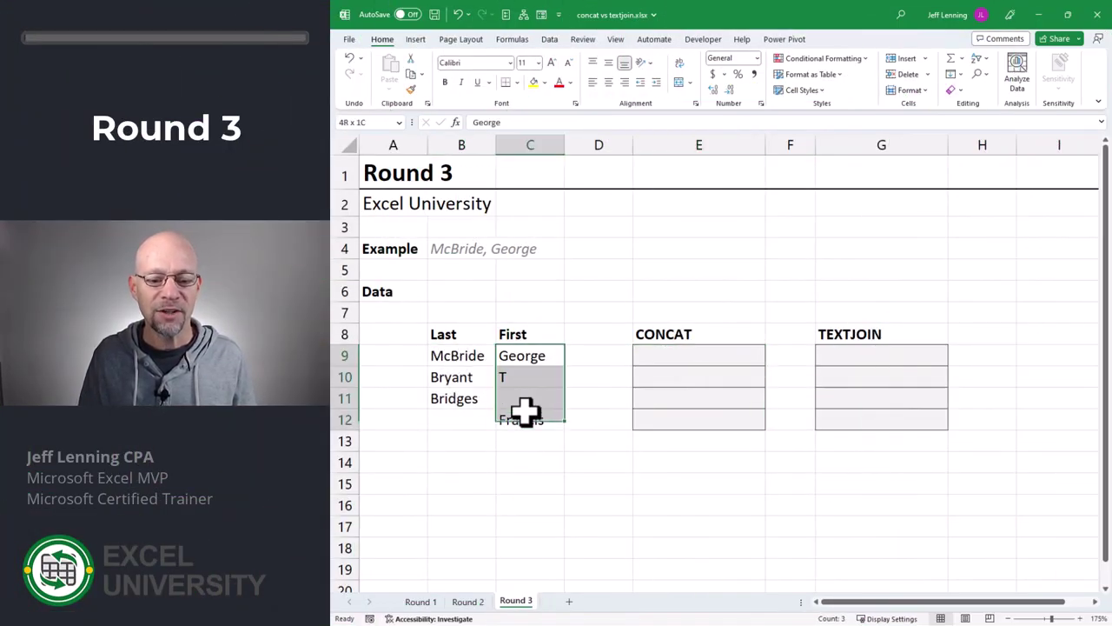
pyautogui.click(472, 251)
pyautogui.click(469, 267)
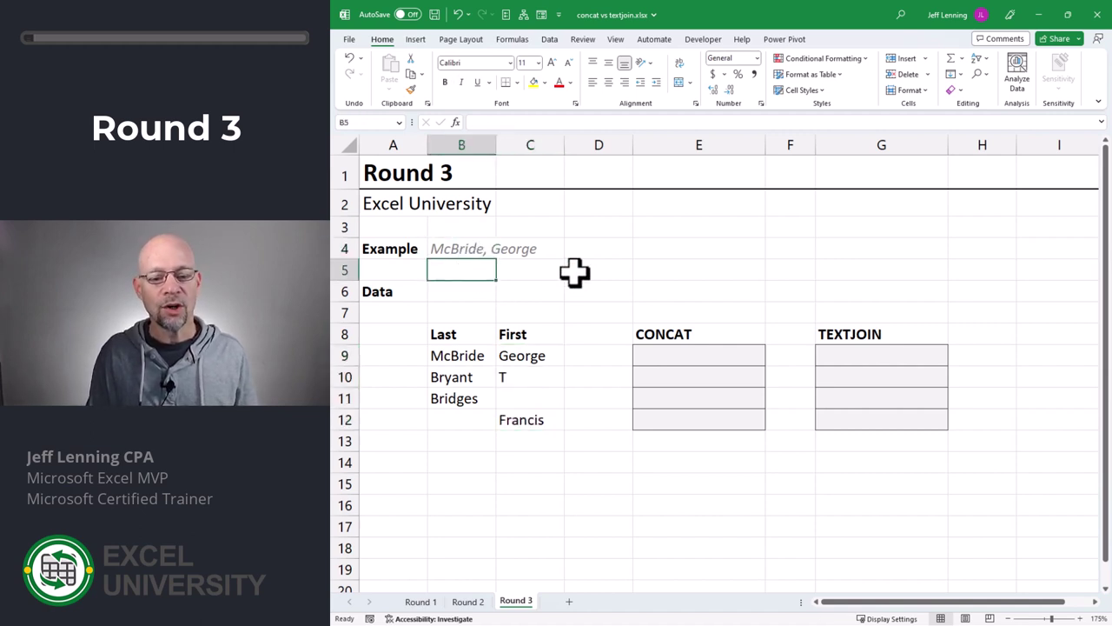
pyautogui.press('Down')
pyautogui.press('Down')
pyautogui.press('Down')
pyautogui.press('Down')
pyautogui.press('Right')
pyautogui.press('Right')
pyautogui.press('Right')
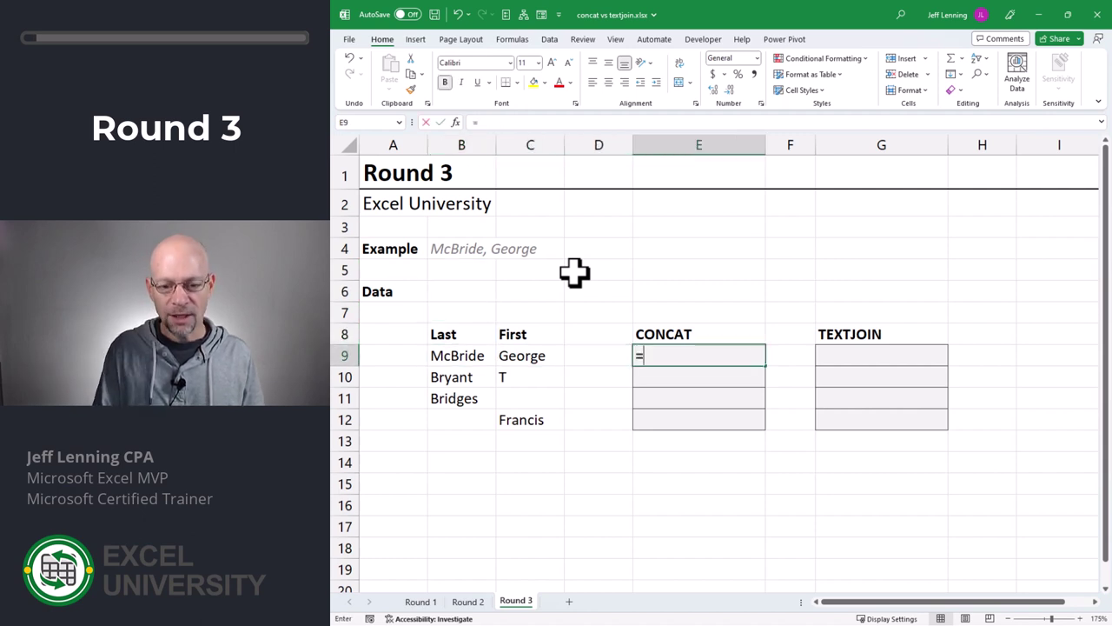
# Step: Enter =CONCAT(B9,", ",C9) in E9 to join last and first names
pyautogui.write('=conc')
pyautogui.press('Tab')
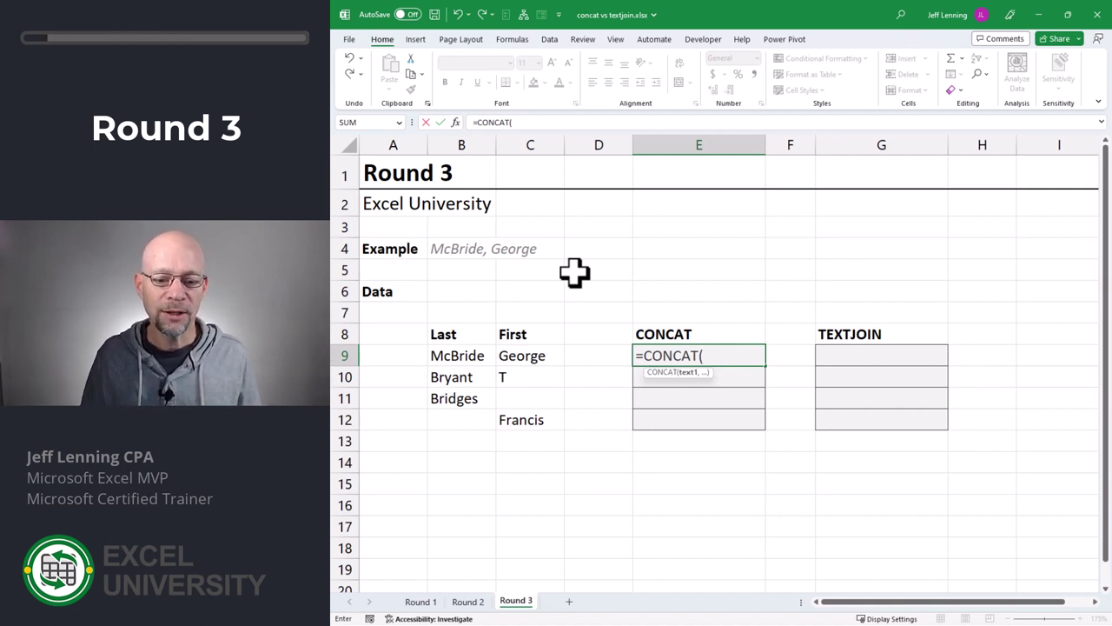
pyautogui.click(468, 354)
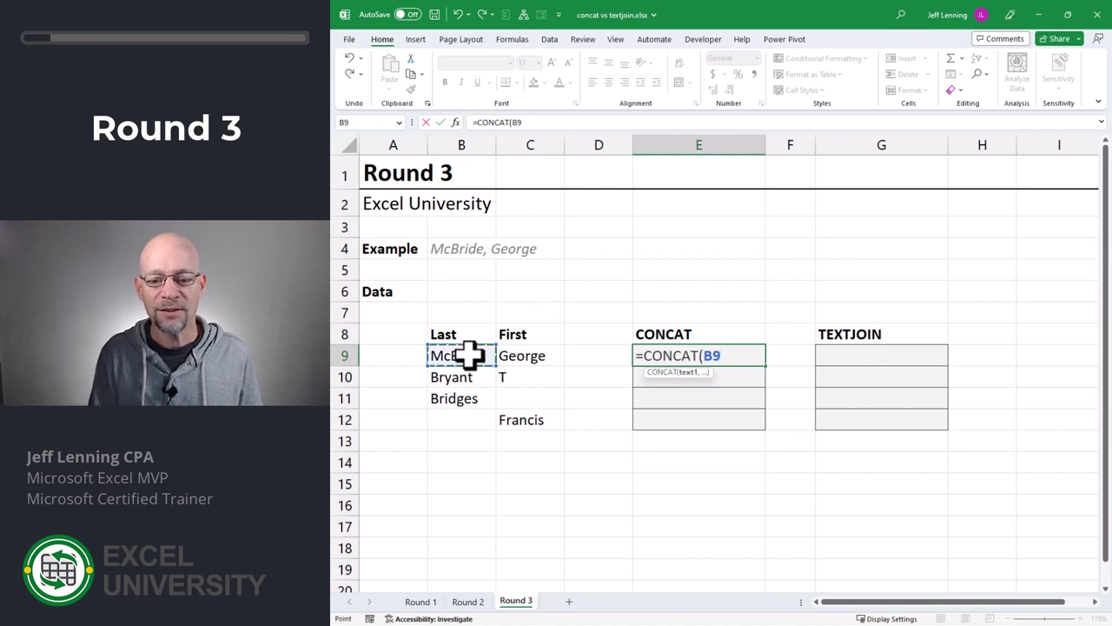
pyautogui.write(',"')
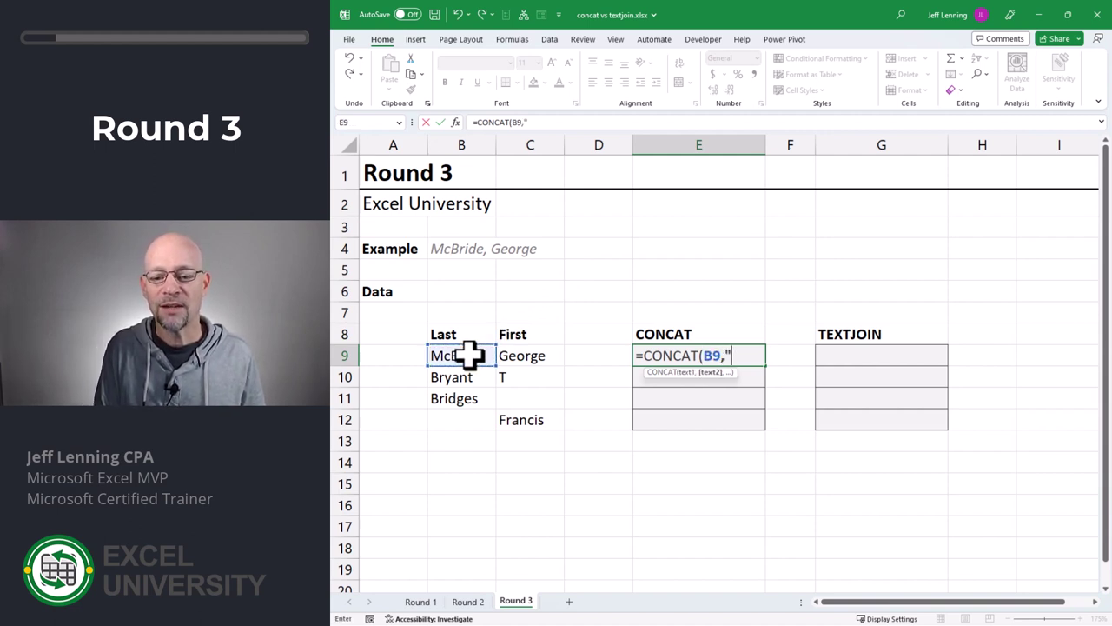
pyautogui.write(', ",')
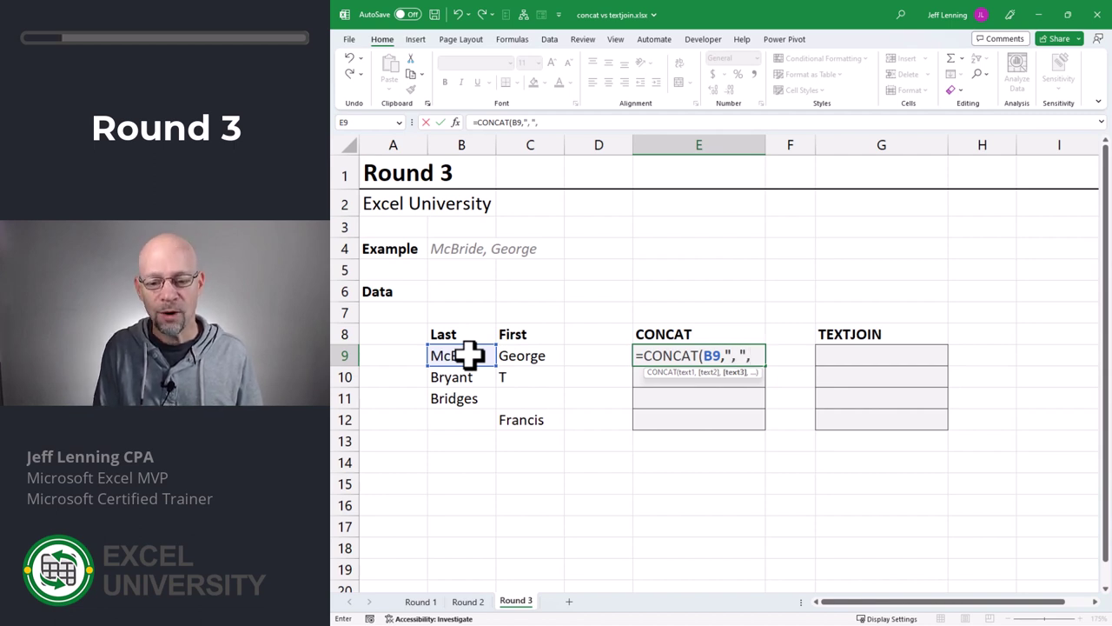
pyautogui.click(529, 356)
pyautogui.write(')')
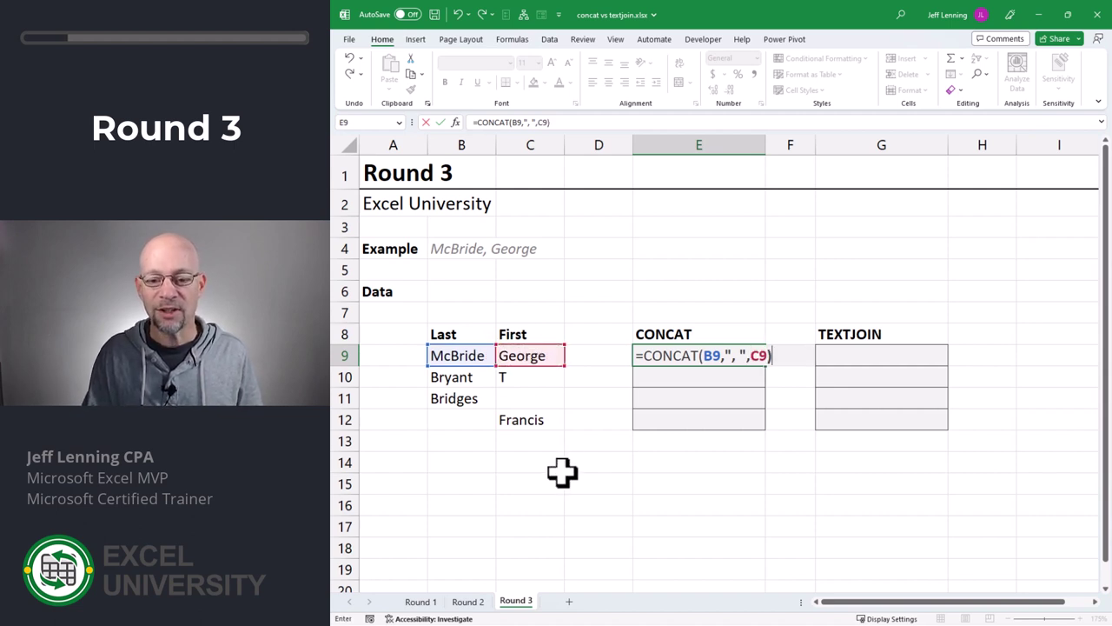
pyautogui.press('Return')
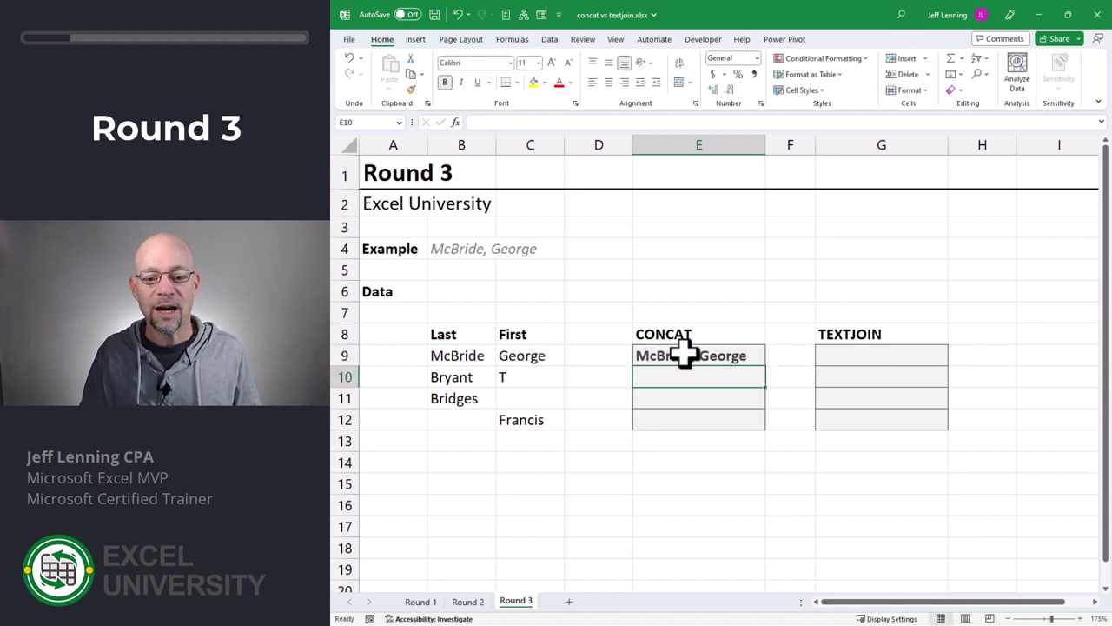
# Step: Fill the CONCAT formula down to E12 and view the 'Last, First' results
pyautogui.click(732, 358)
pyautogui.moveTo(768, 365); pyautogui.dragTo(768, 430)
pyautogui.click(735, 483)
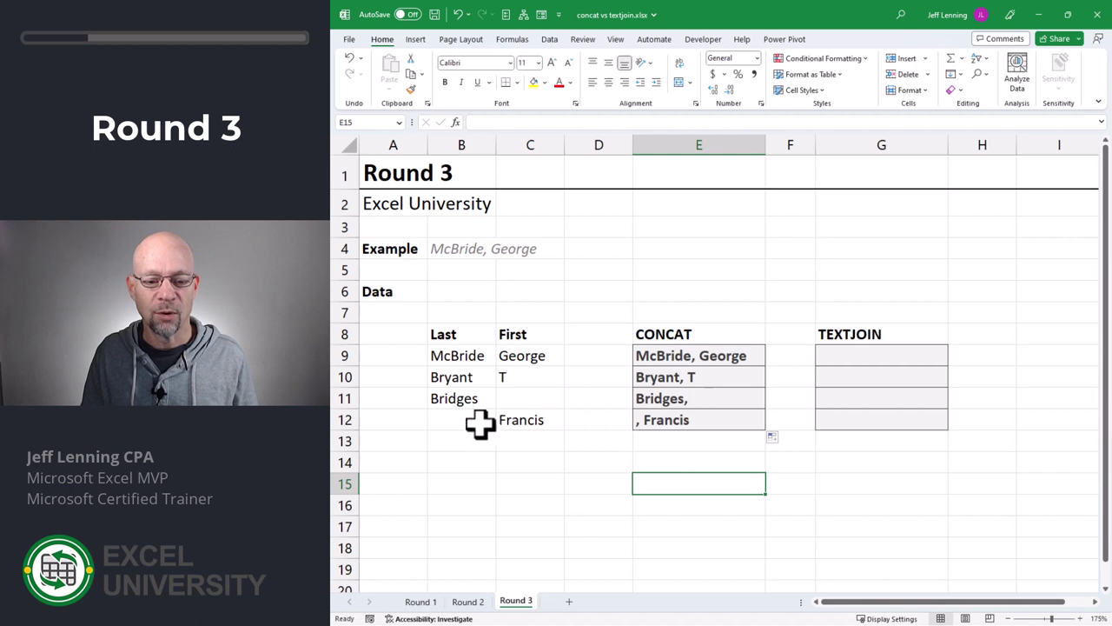
# Step: Enter =TEXTJOIN(", ",FALSE,B9:C9) in G9 and fill it down to G12
pyautogui.click(825, 358)
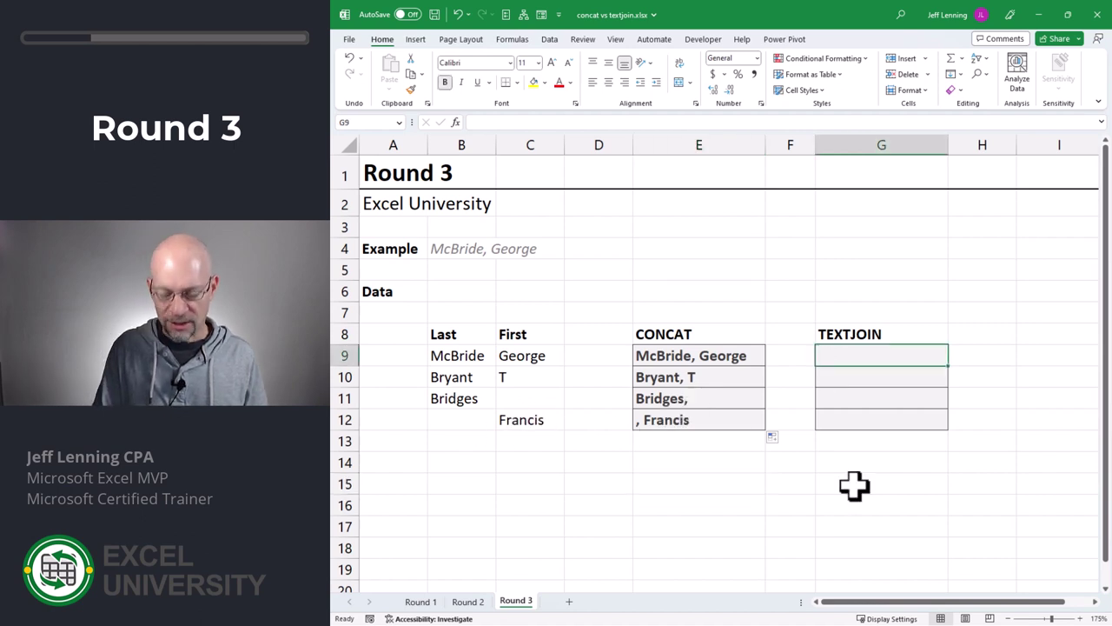
pyautogui.write('=text')
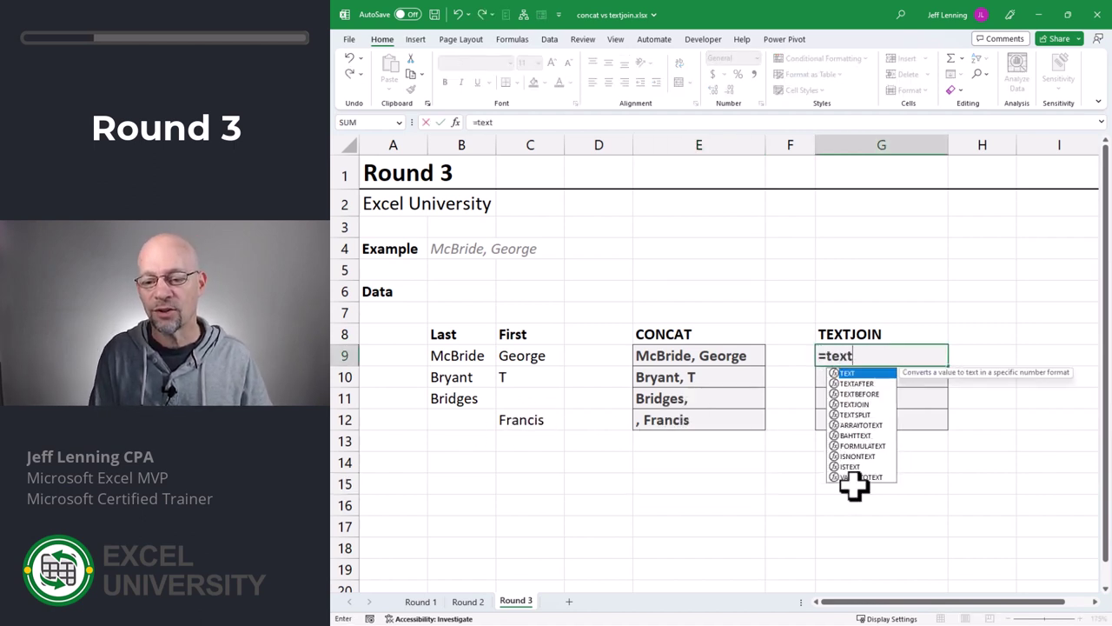
pyautogui.write('j')
pyautogui.press('Tab')
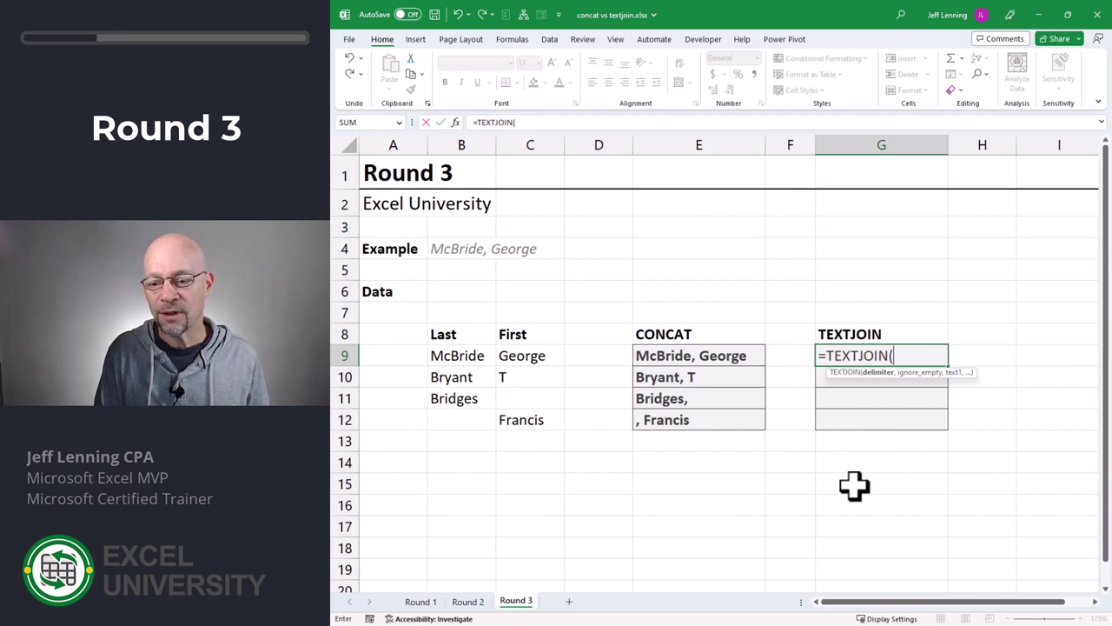
pyautogui.write('", ",')
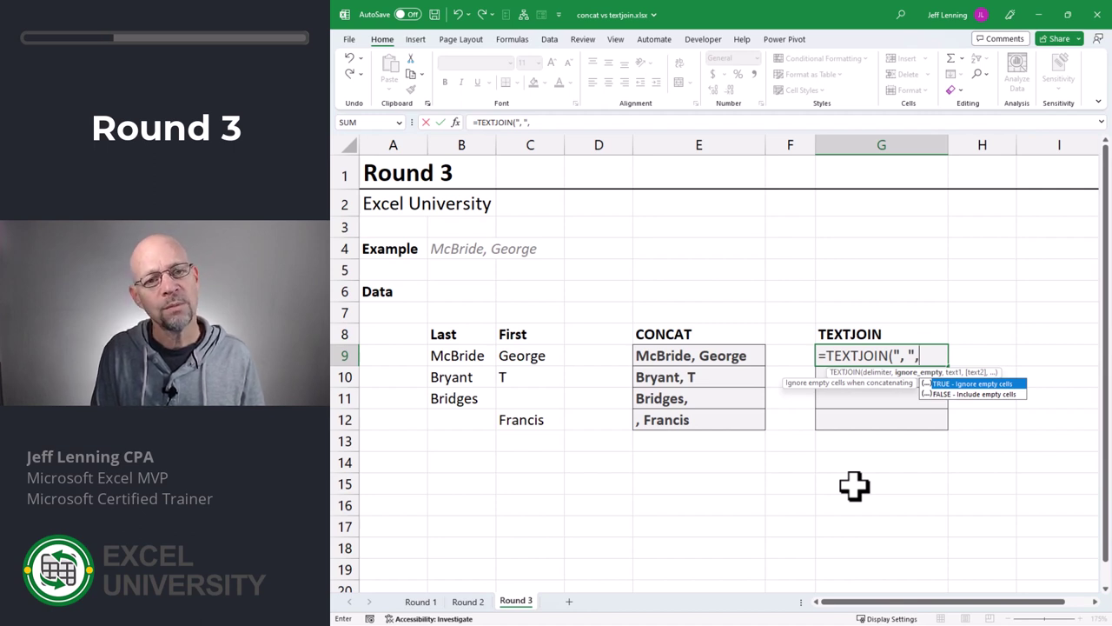
pyautogui.write('false,')
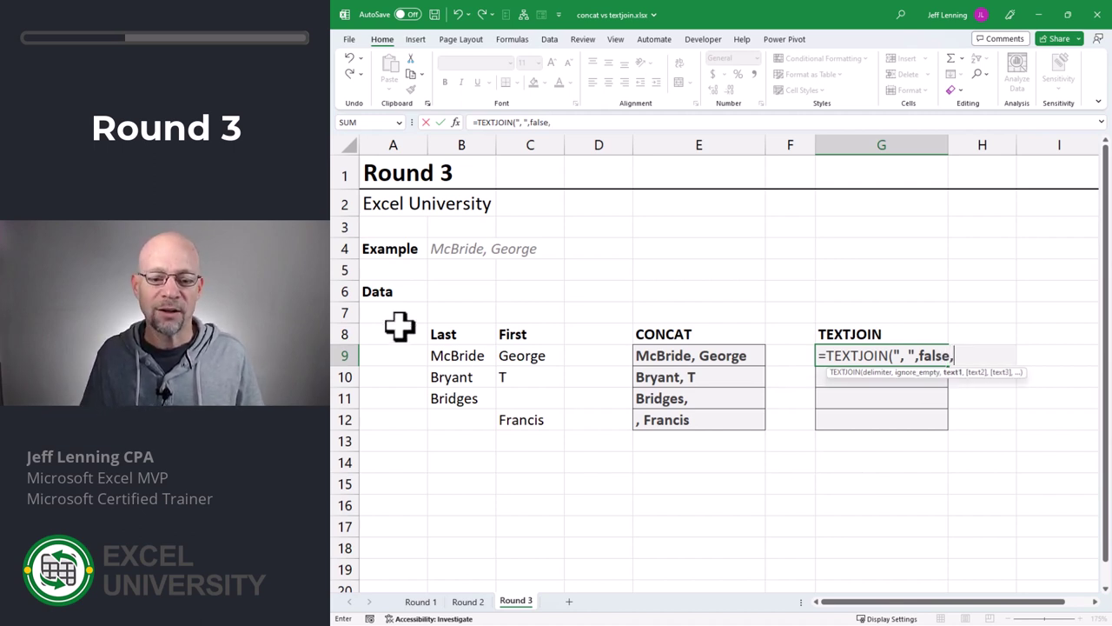
pyautogui.moveTo(461, 354); pyautogui.dragTo(500, 352)
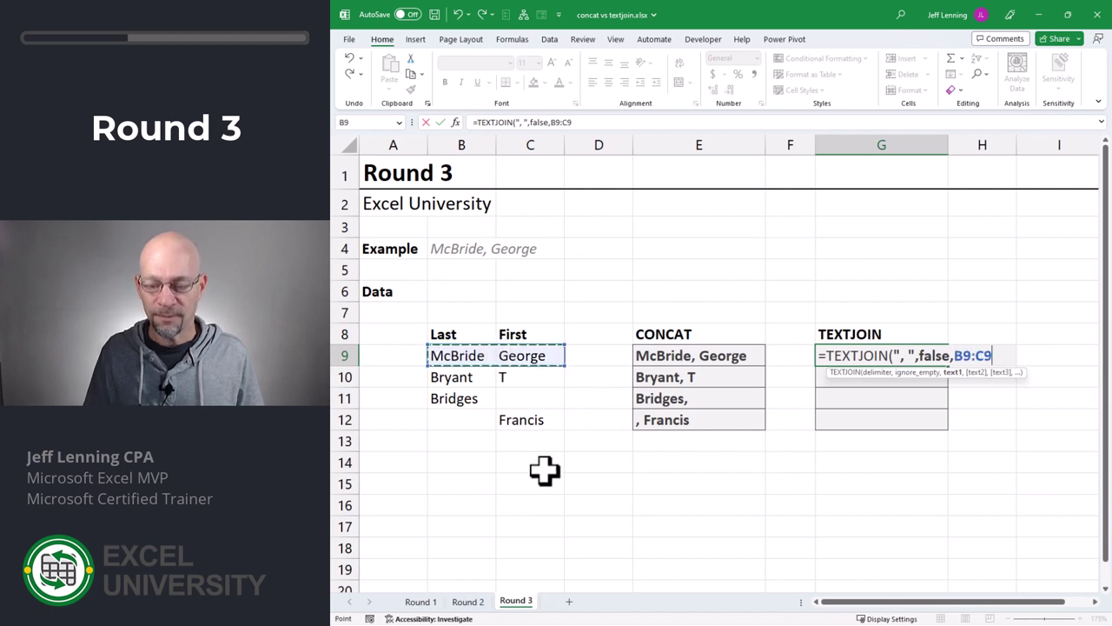
pyautogui.write(')')
pyautogui.press('Return')
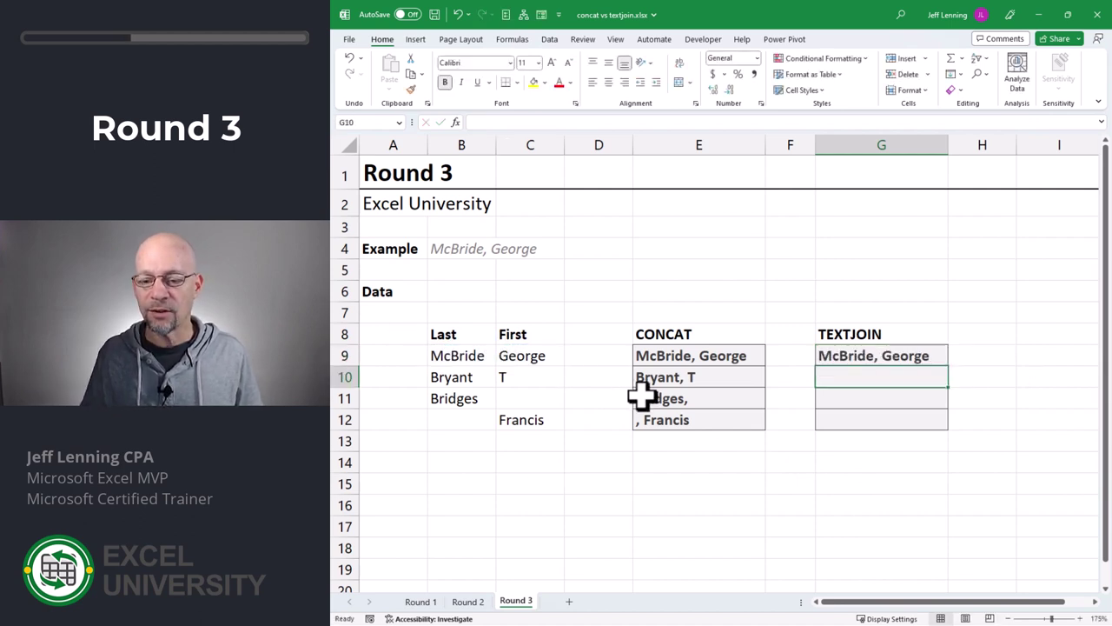
pyautogui.click(879, 355)
pyautogui.moveTo(949, 365); pyautogui.dragTo(953, 430)
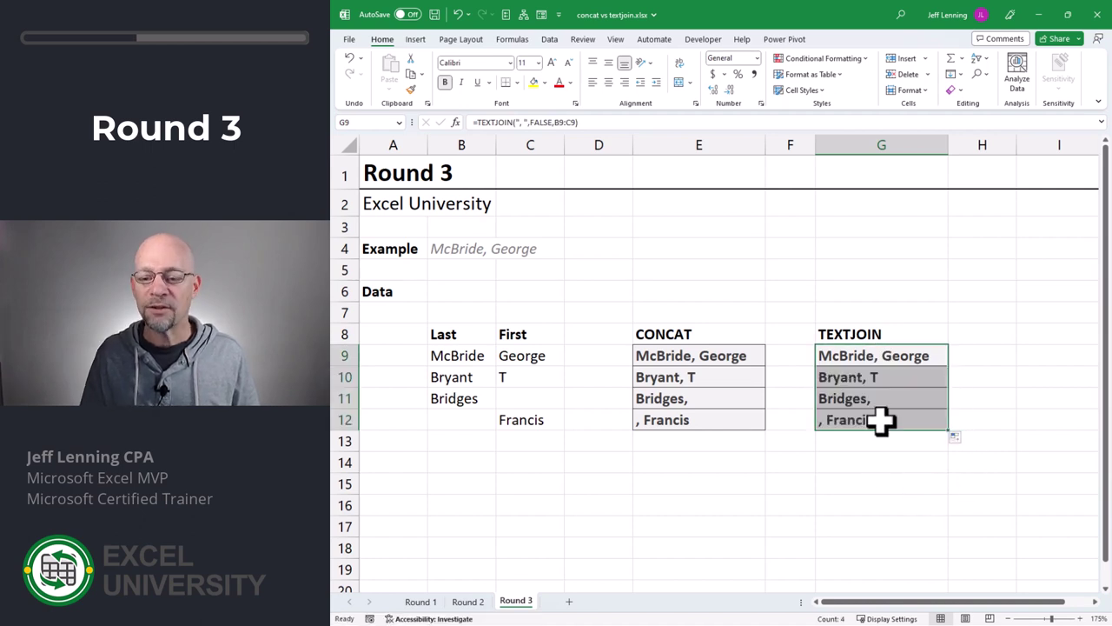